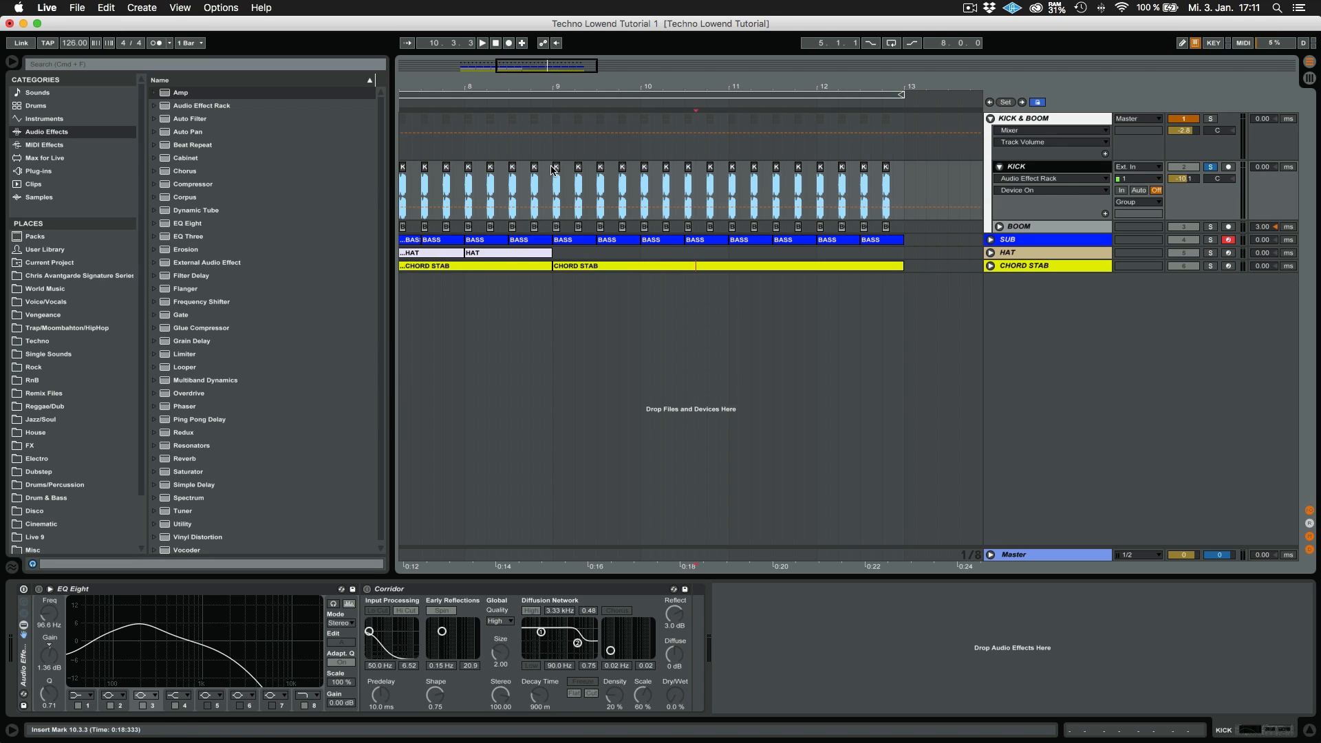
Step: Select the KICK clips from bar 9 to bar 13, loop that range and play it
drag(551, 176, 903, 181)
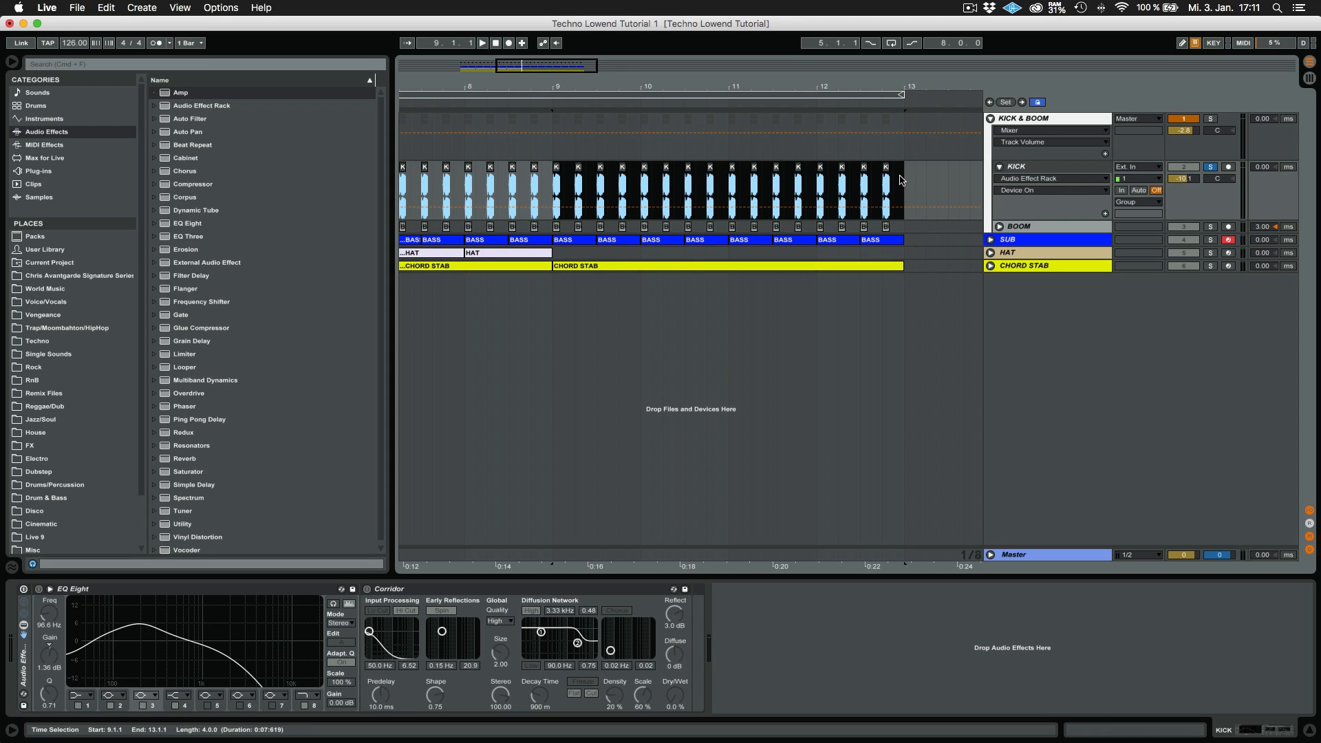
key(super+l)
key(space)
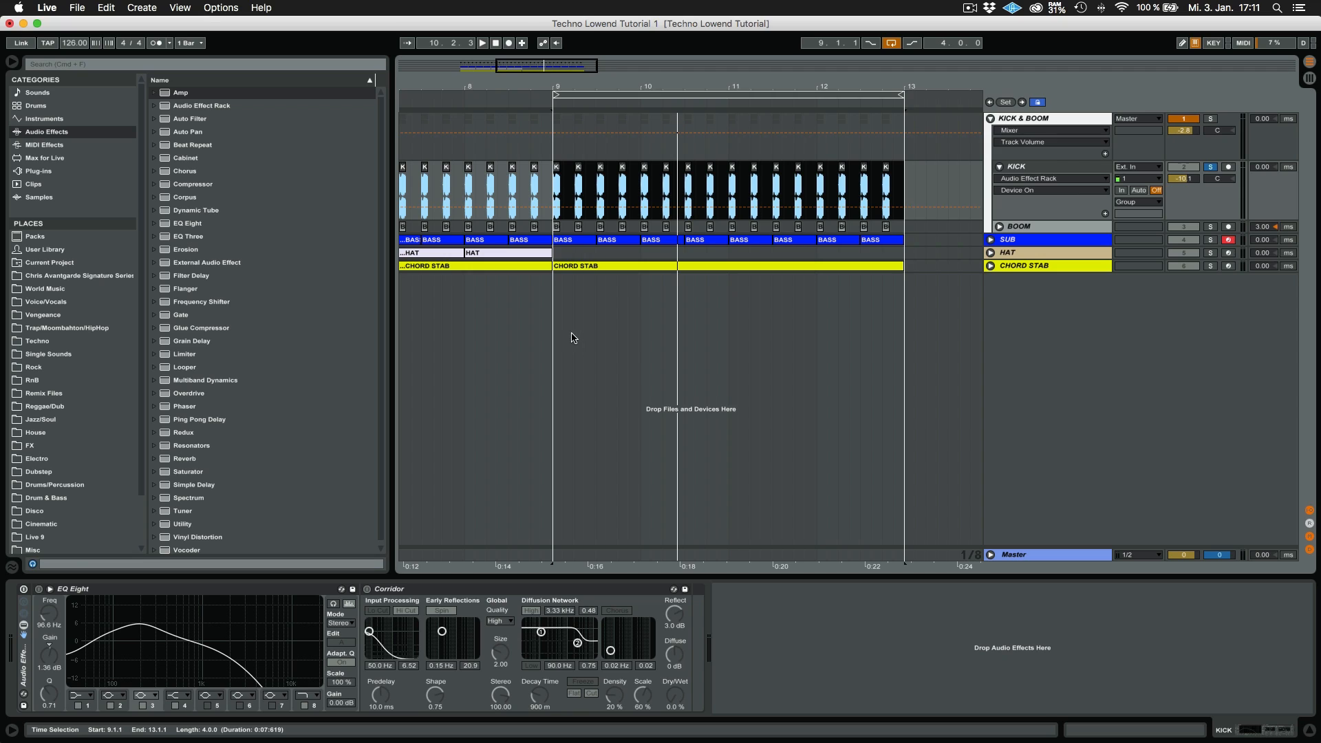
Step: Turn on the KICK track's audio effect rack holding EQ Eight and Corridor, and play the loop
click(23, 590)
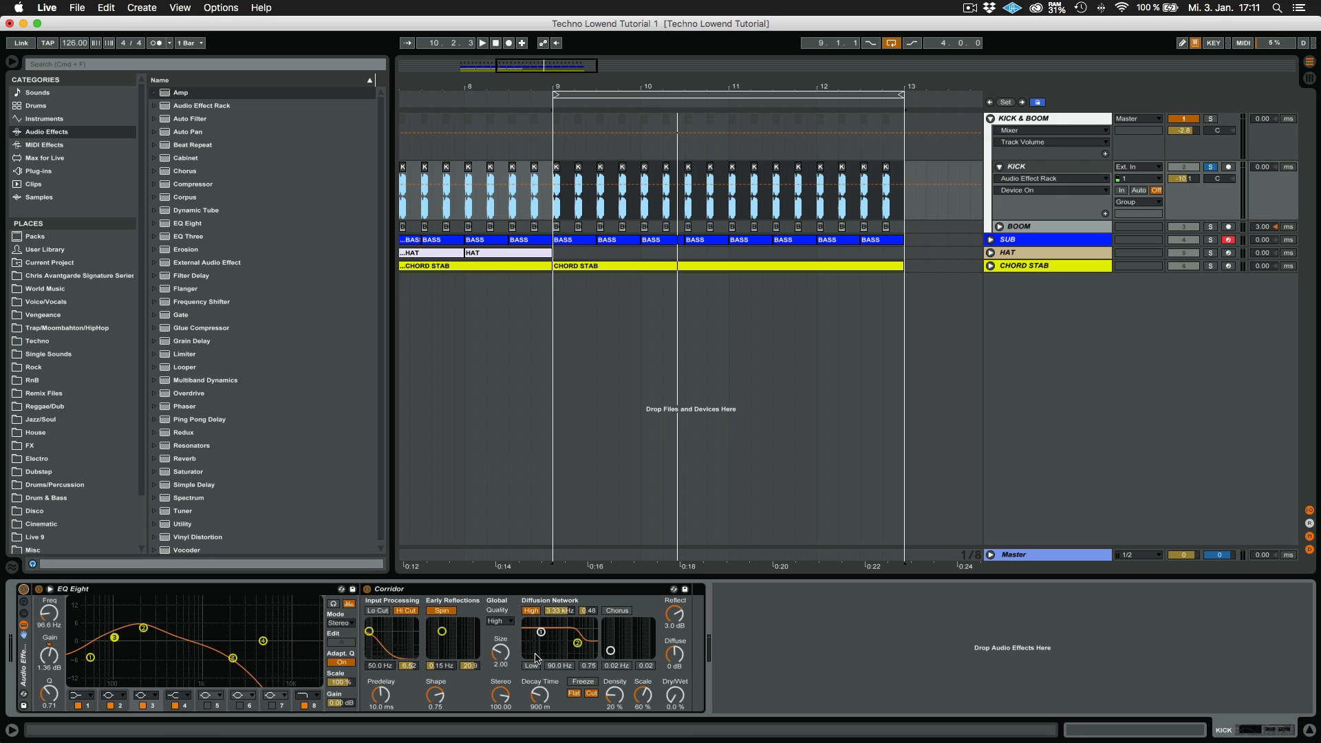
click(561, 597)
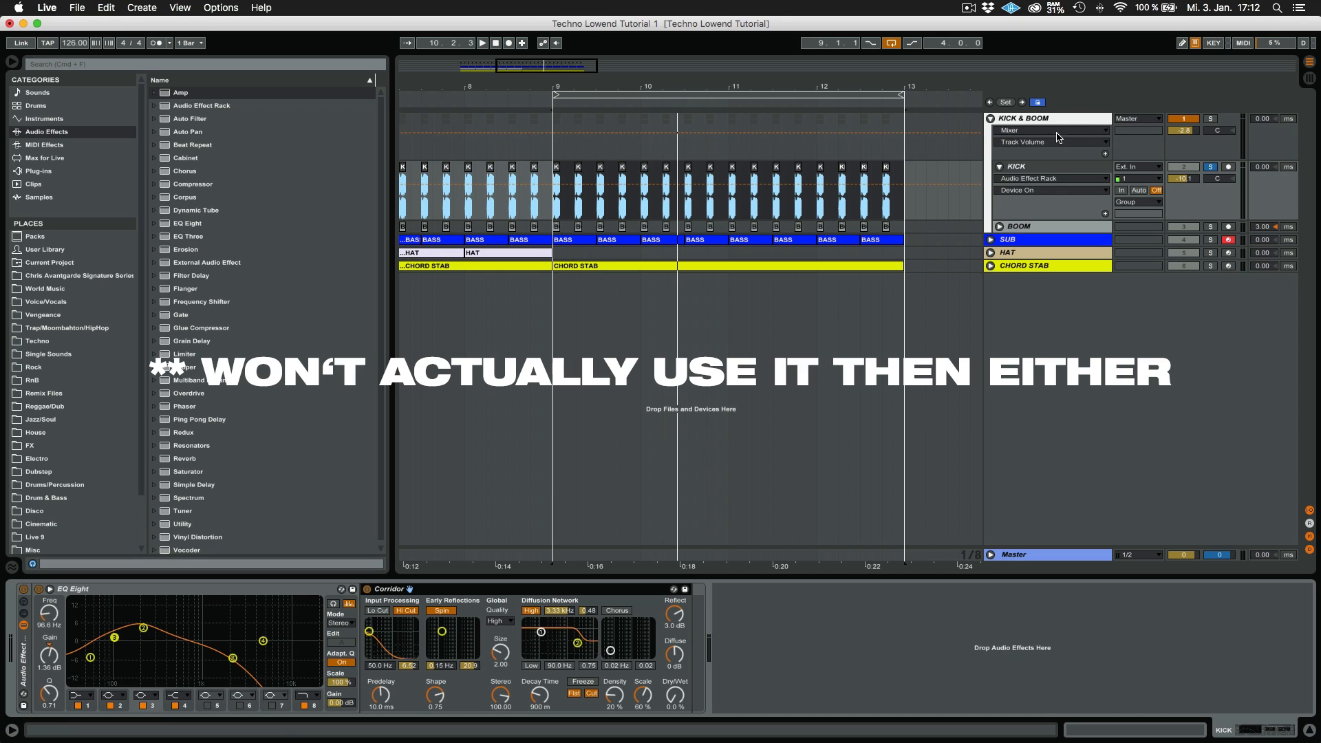
key(space)
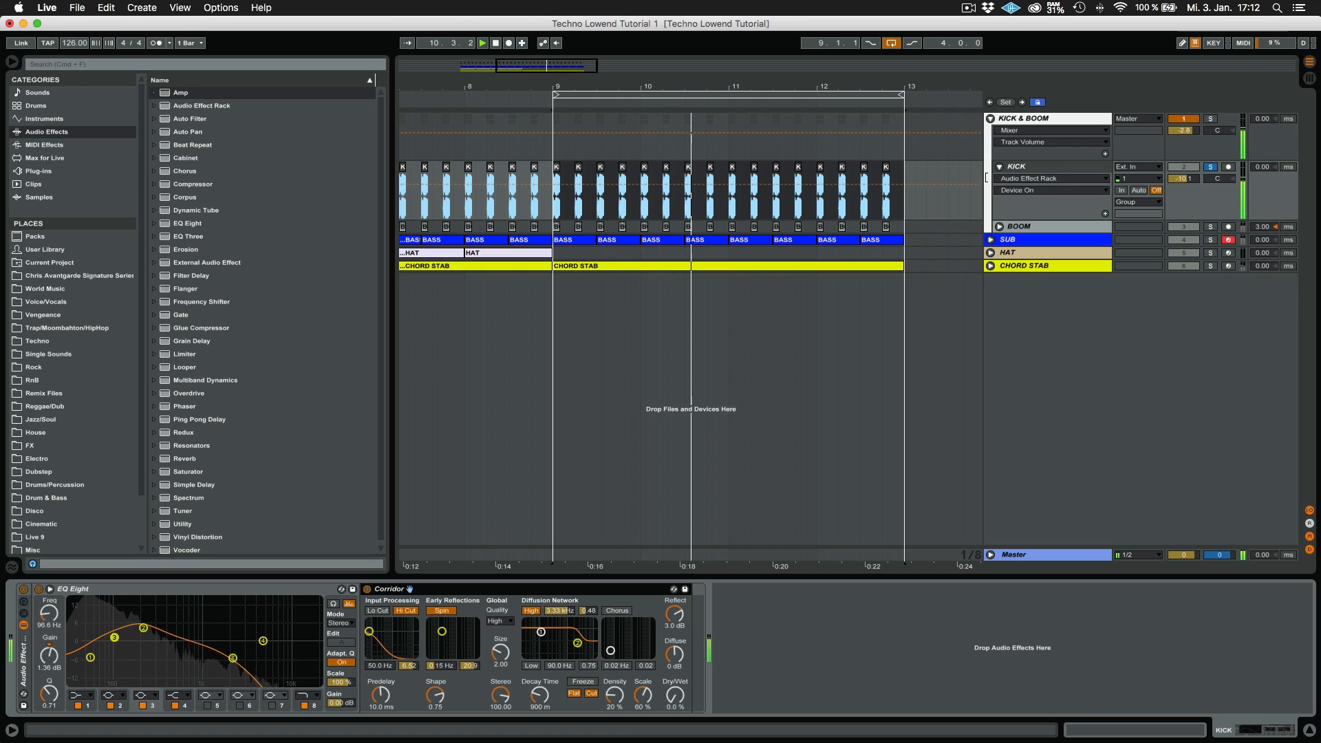
Step: Unfold the BOOM track, compare its waveform with the KICK waveform at bar 9, and leave KICK folded
click(1000, 167)
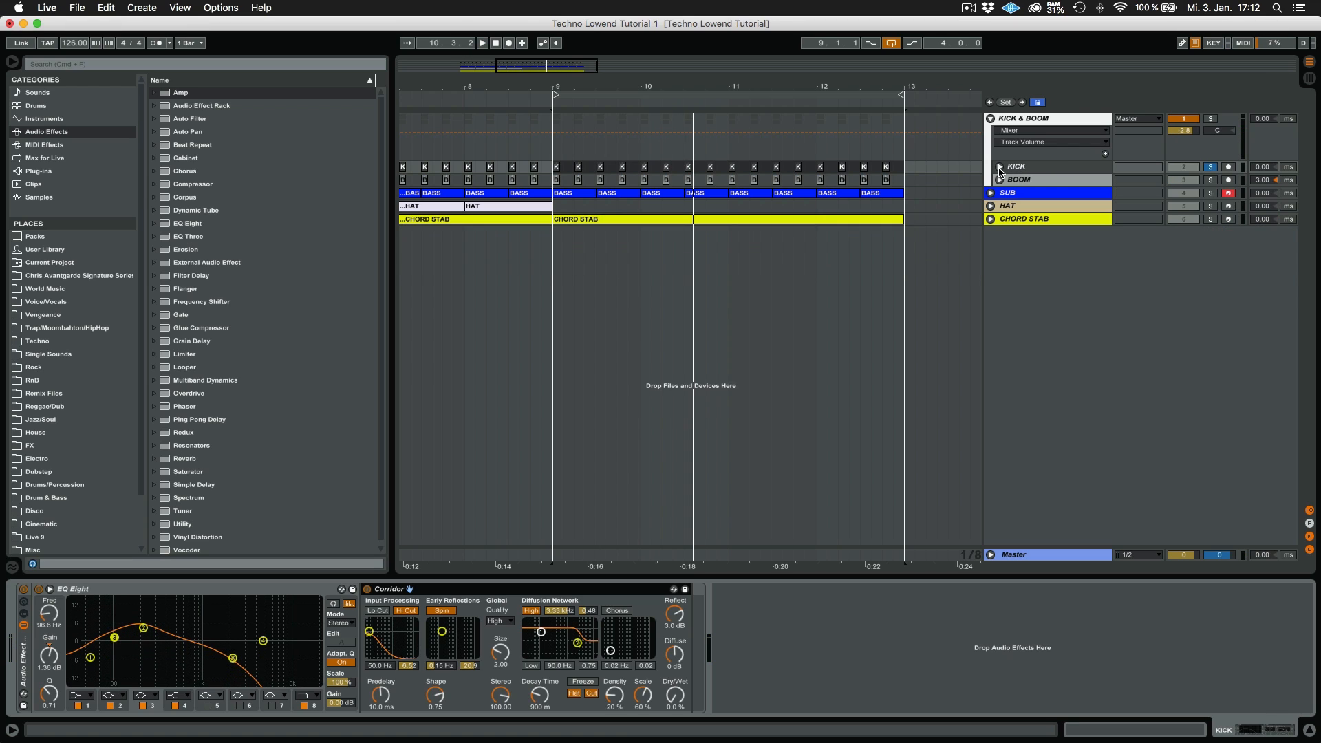
click(999, 180)
drag(599, 88, 599, 128)
click(498, 190)
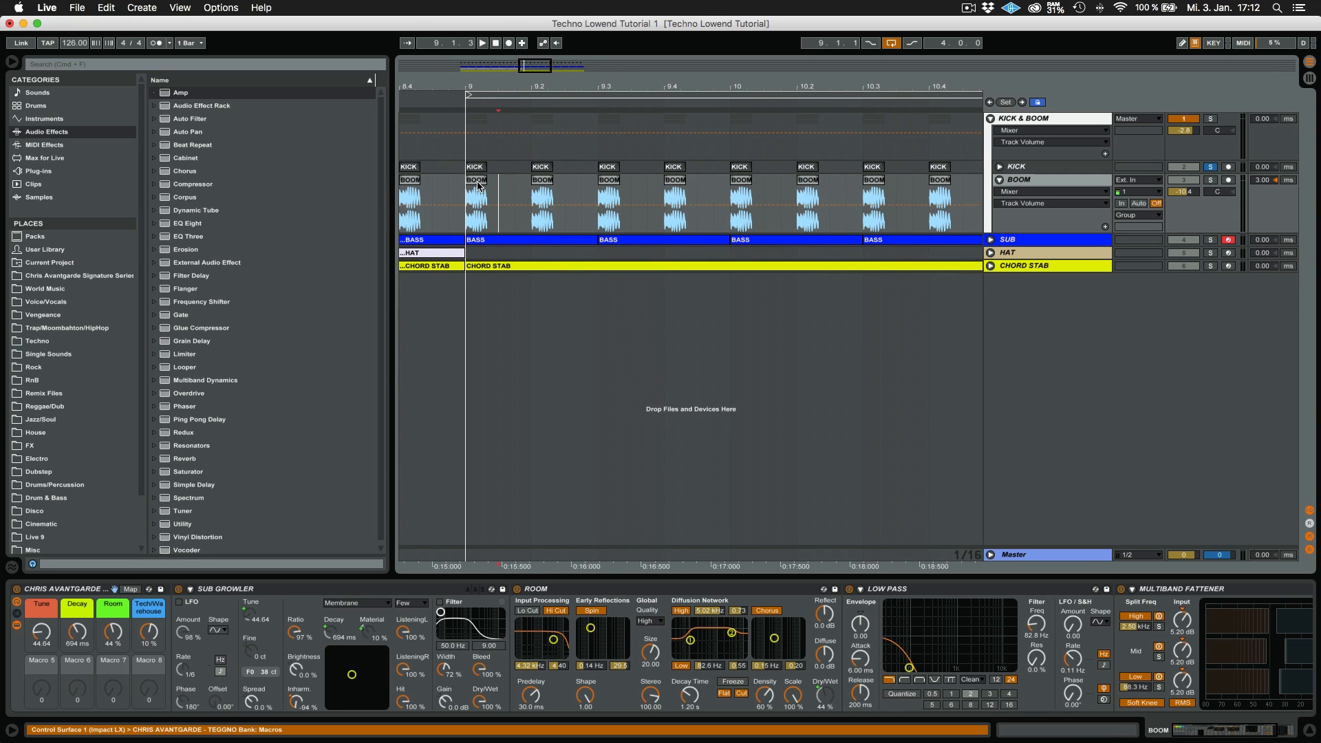
drag(468, 86, 468, 120)
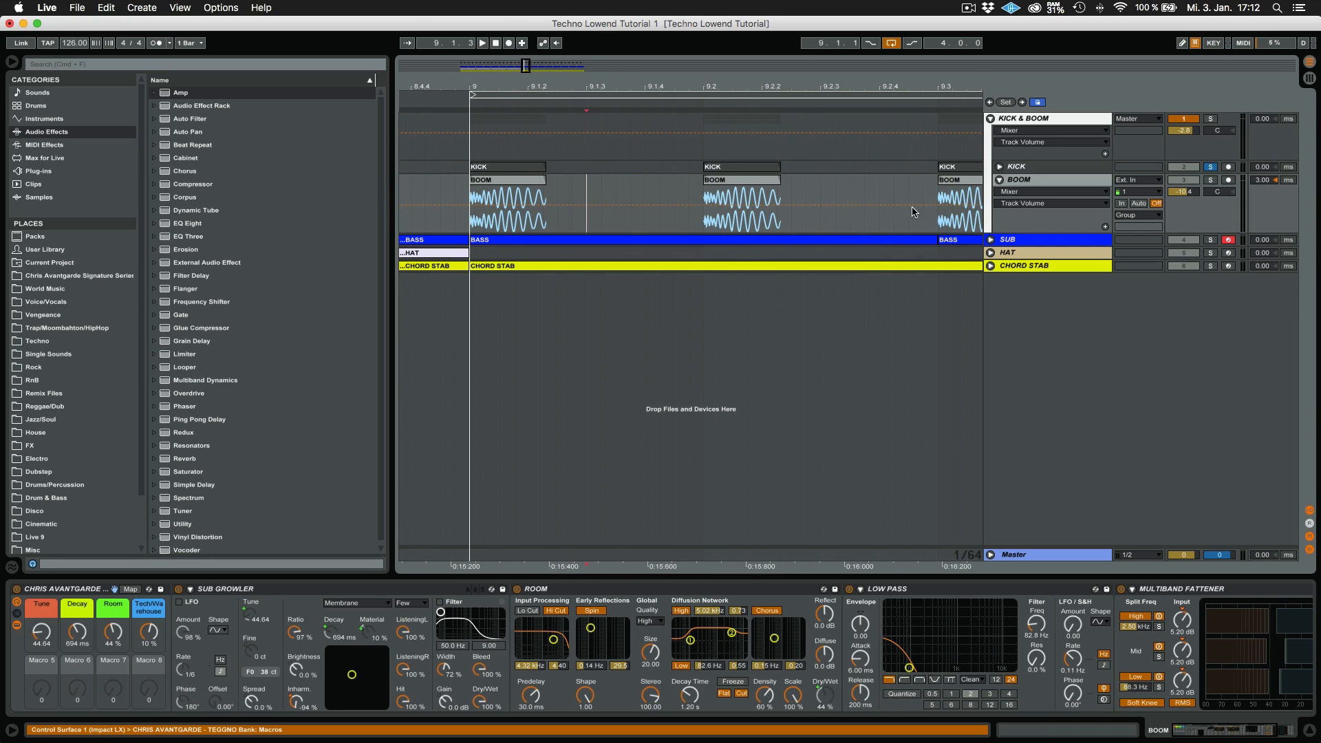
click(1000, 166)
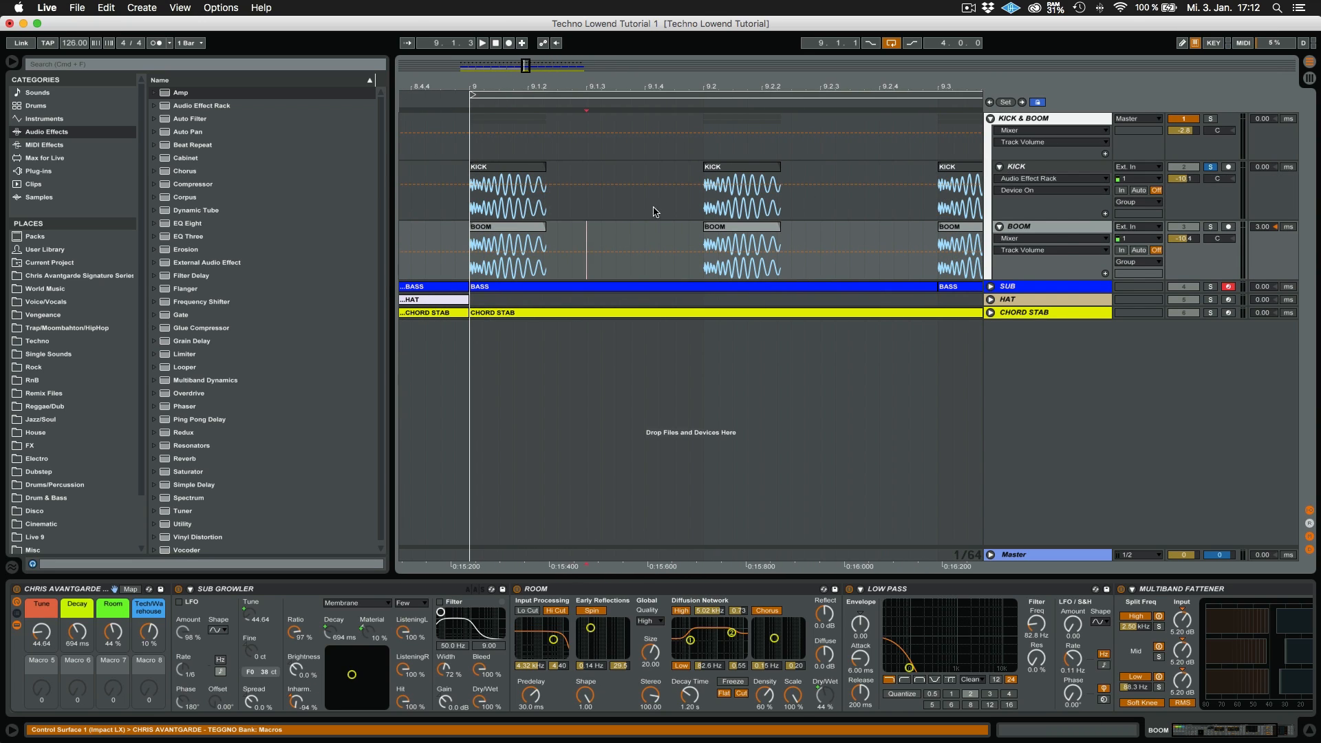
click(1000, 167)
drag(808, 87, 599, 18)
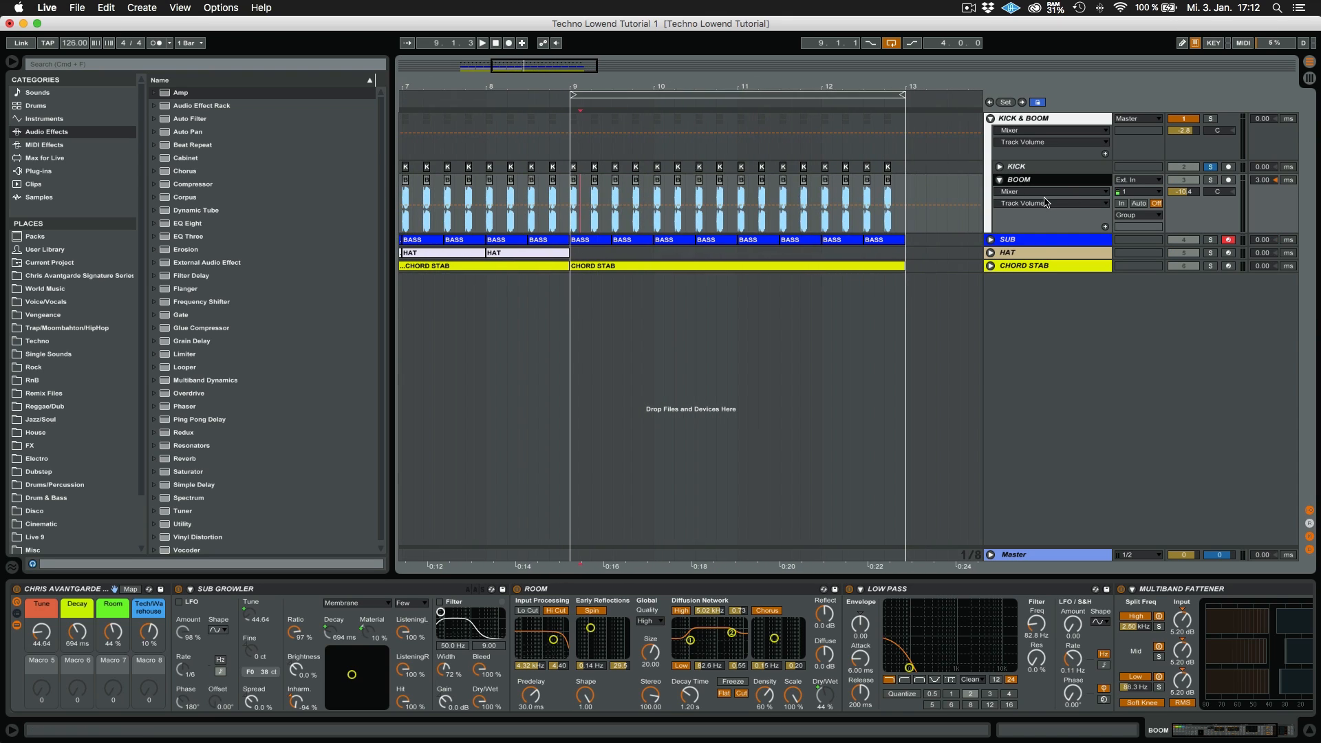
Step: Solo the BOOM track, play the loop and review the devices in its effect chain
click(1210, 180)
key(space)
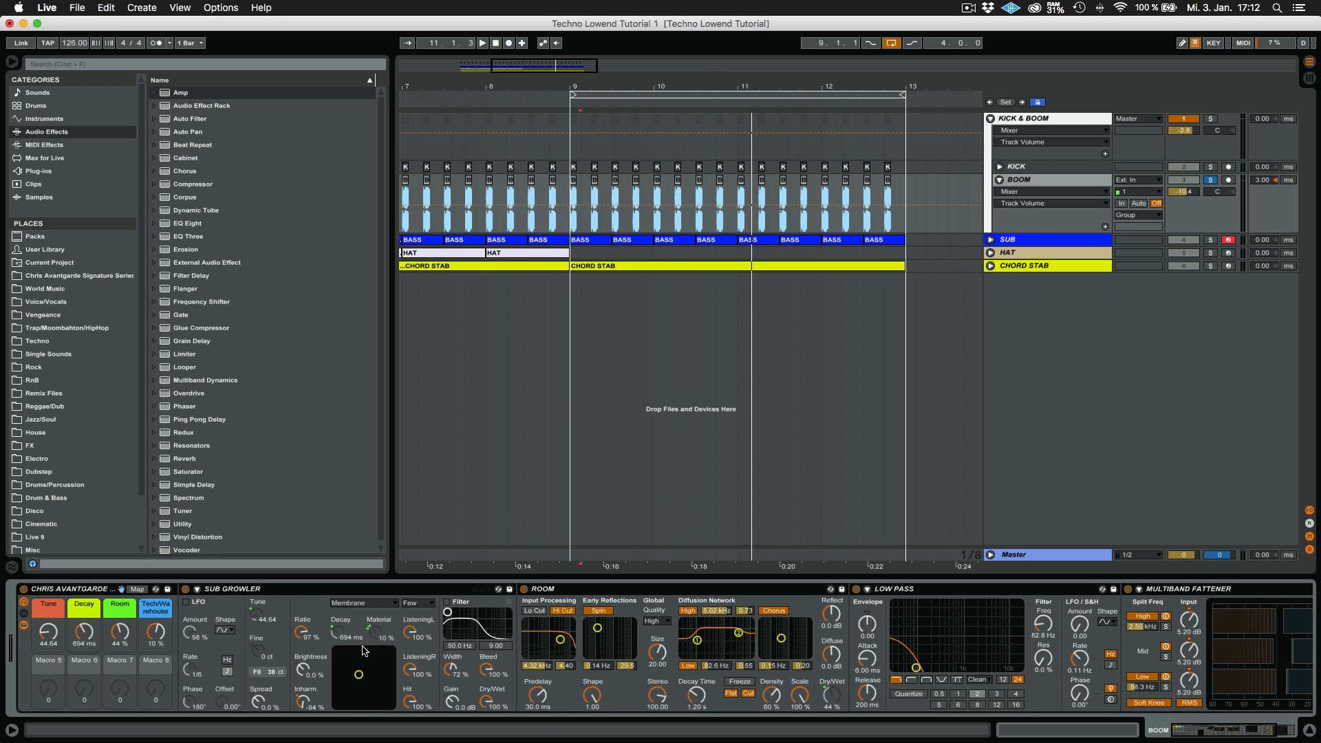
scroll(530, 643, right, 5)
scroll(530, 643, left, 5)
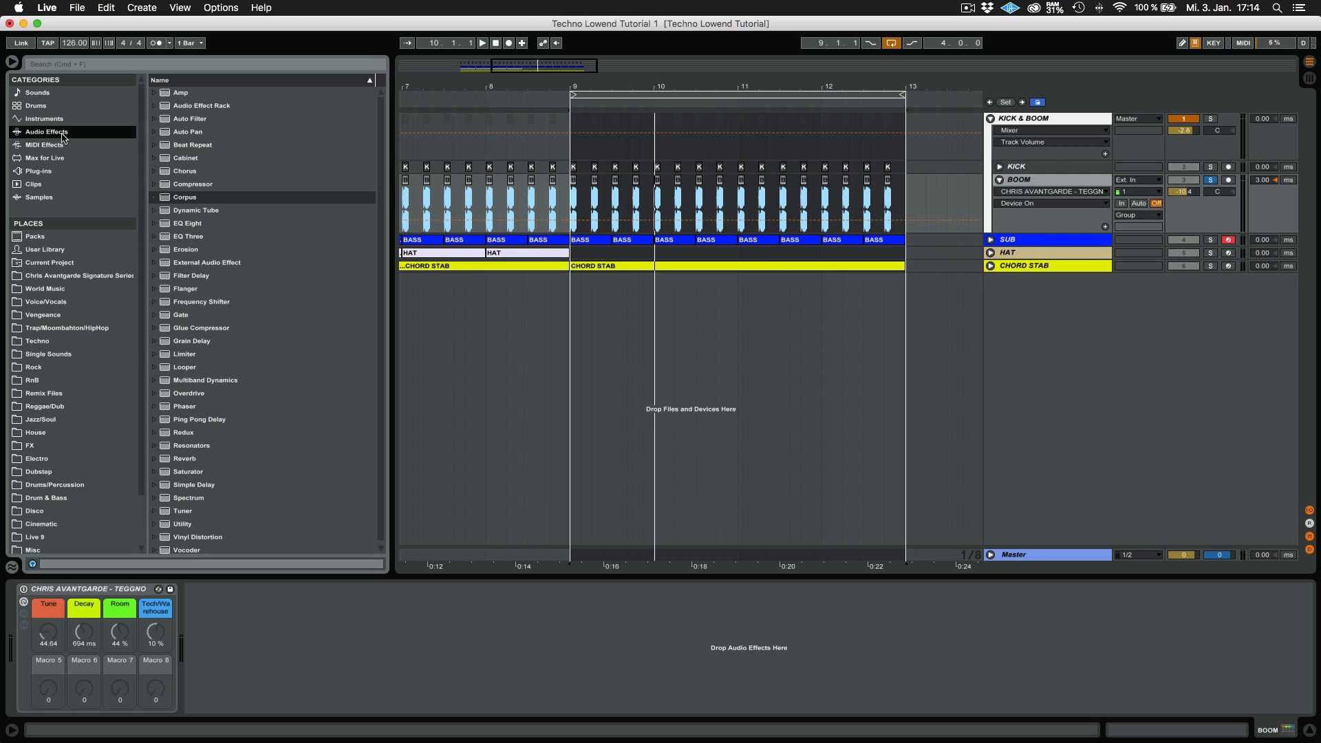
Step: Add the Corpus preset Sub Kick Maker after the existing rack on the BOOM track and play the loop
click(192, 197)
click(154, 198)
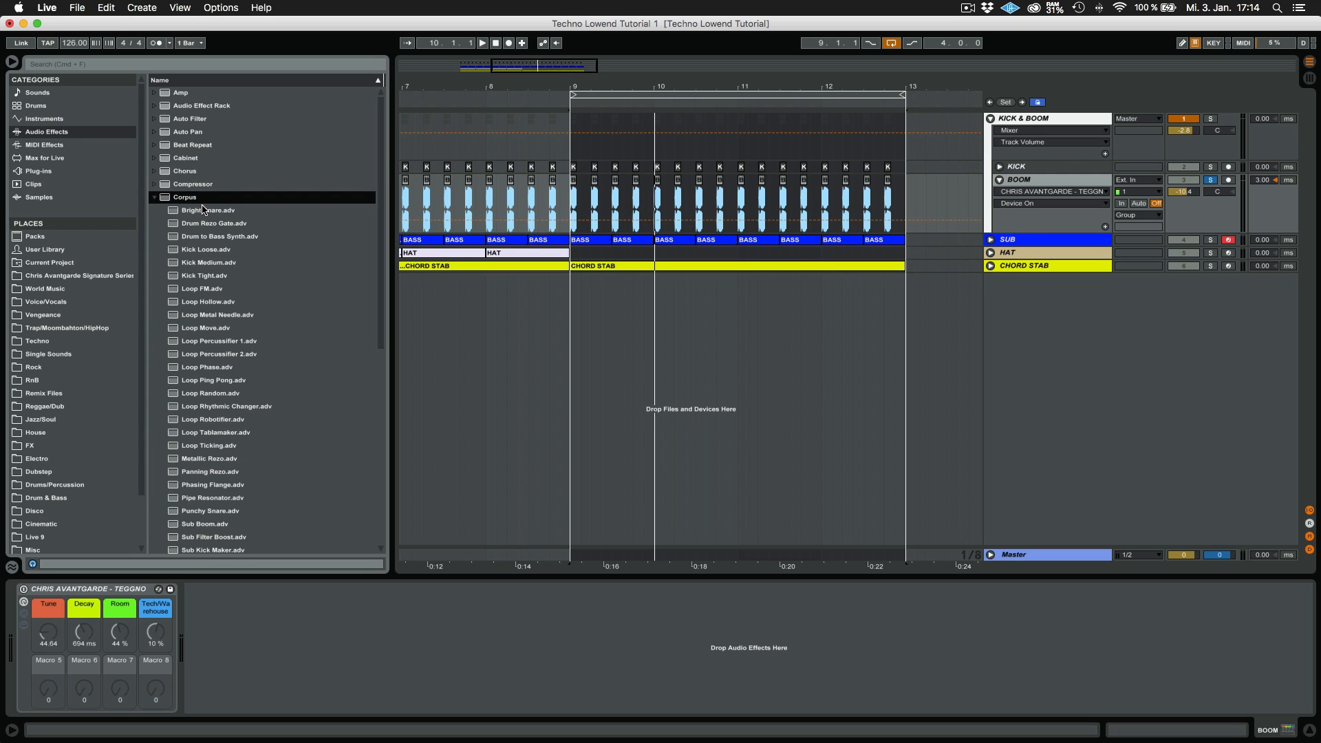
scroll(203, 210, down, 5)
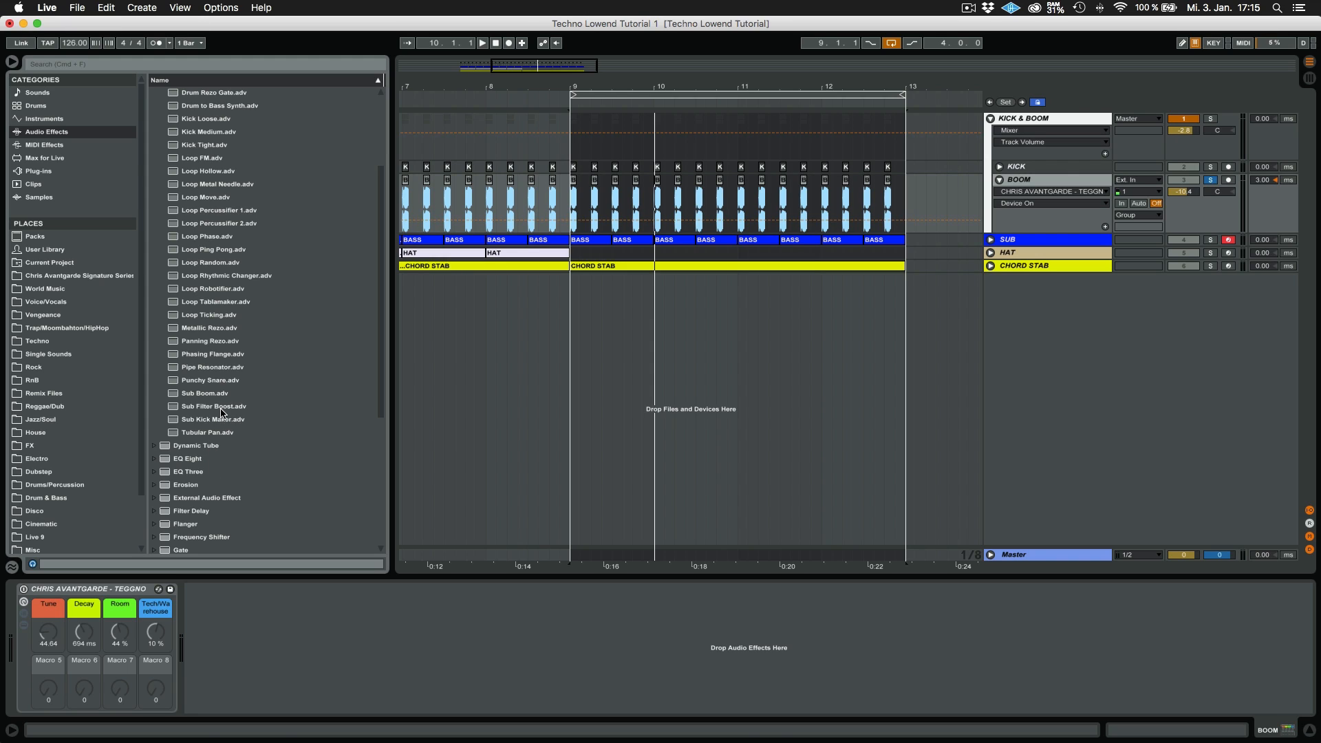
drag(194, 420, 336, 651)
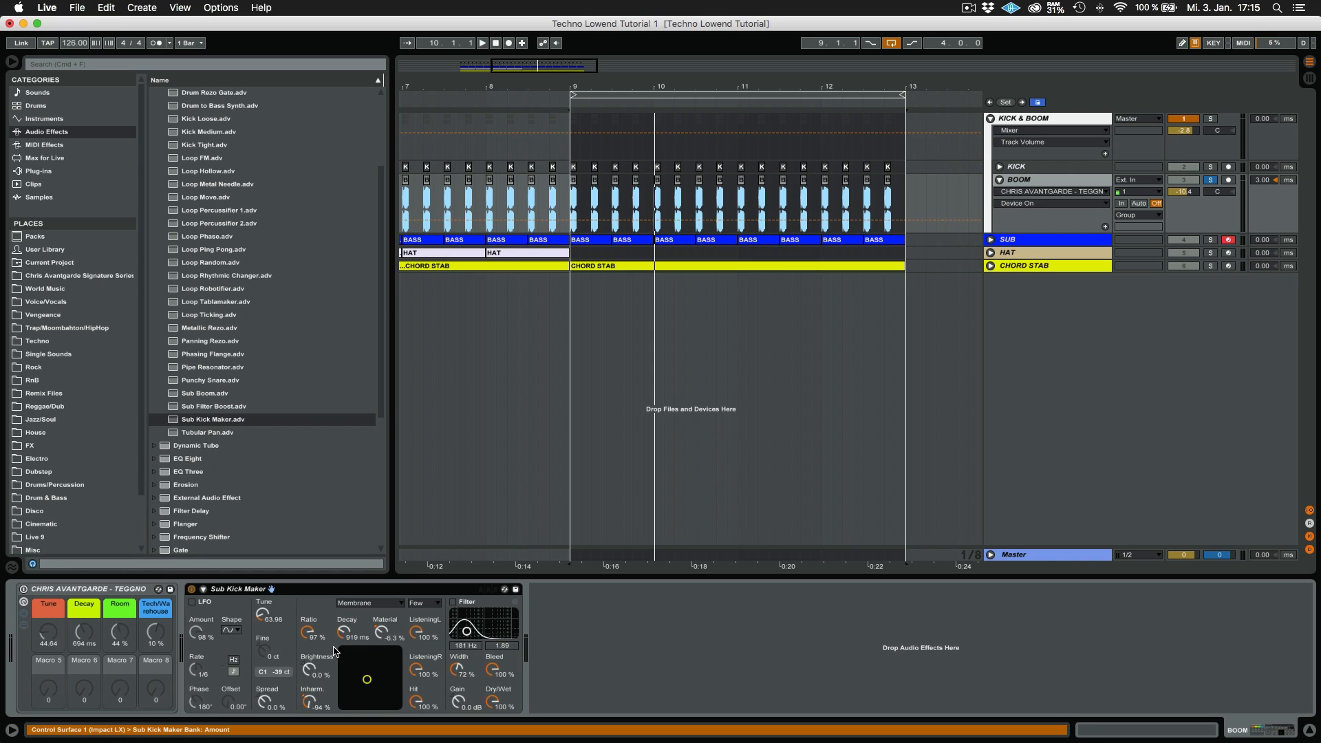
click(587, 110)
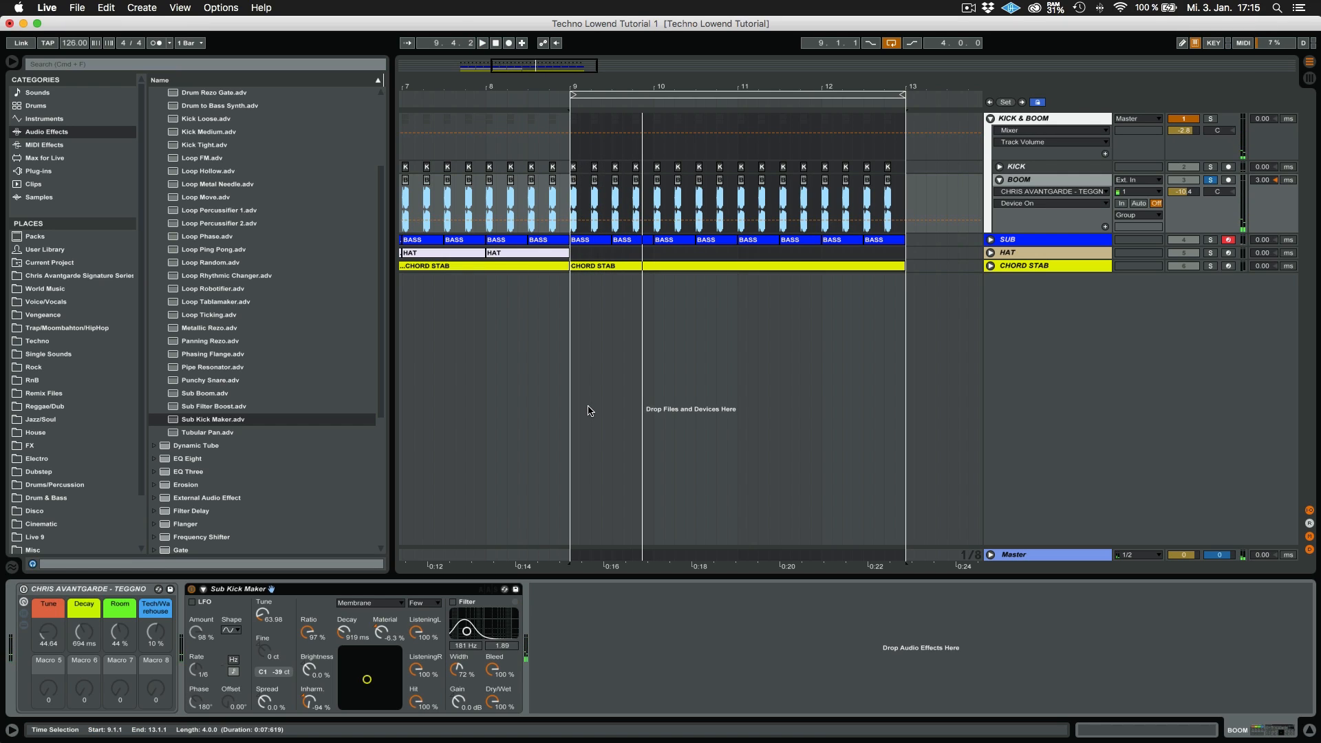
Step: Enable Sub Kick Maker's filter at 50.0 Hz with a Q of 6.17, set Tune to 44.29 and play the loop
click(452, 603)
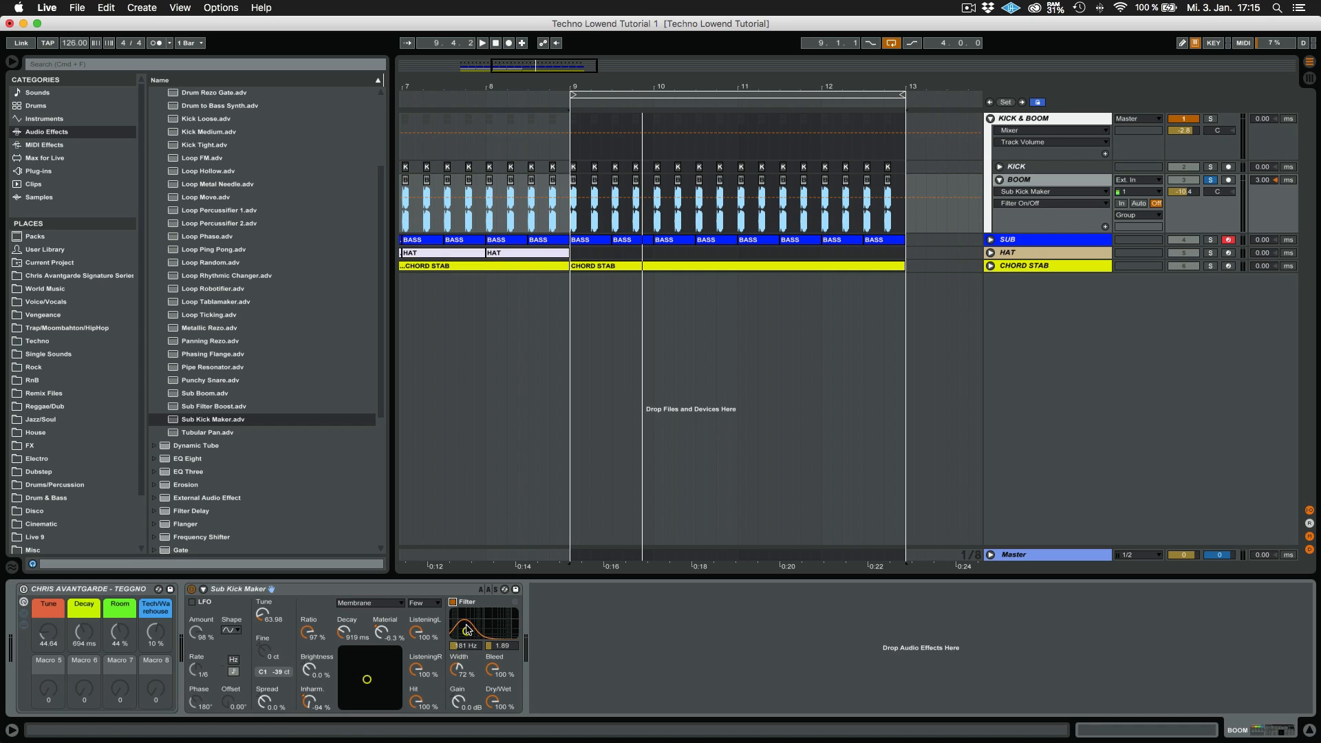
drag(467, 629, 453, 618)
drag(454, 617, 454, 619)
click(263, 614)
mouse_move(263, 680)
mouse_down()
mouse_move(264, 712)
mouse_move(263, 683)
mouse_up()
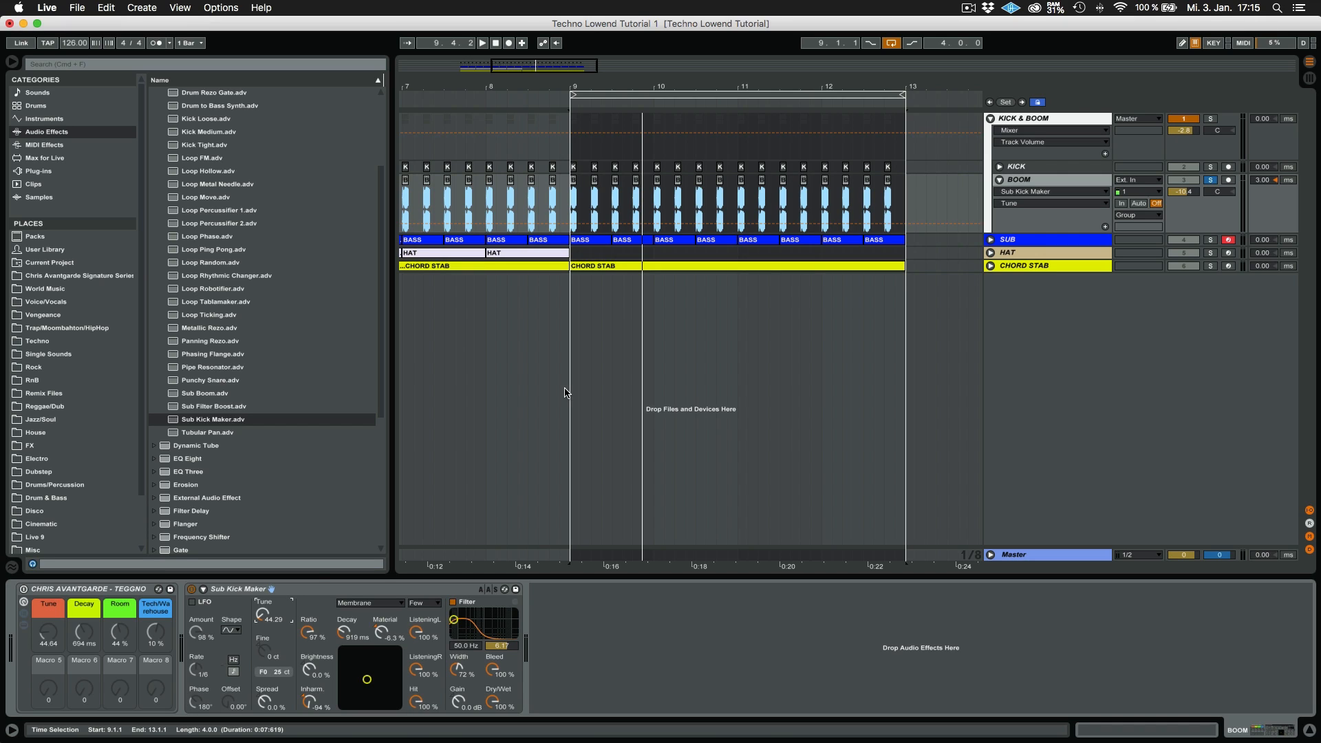
key(space)
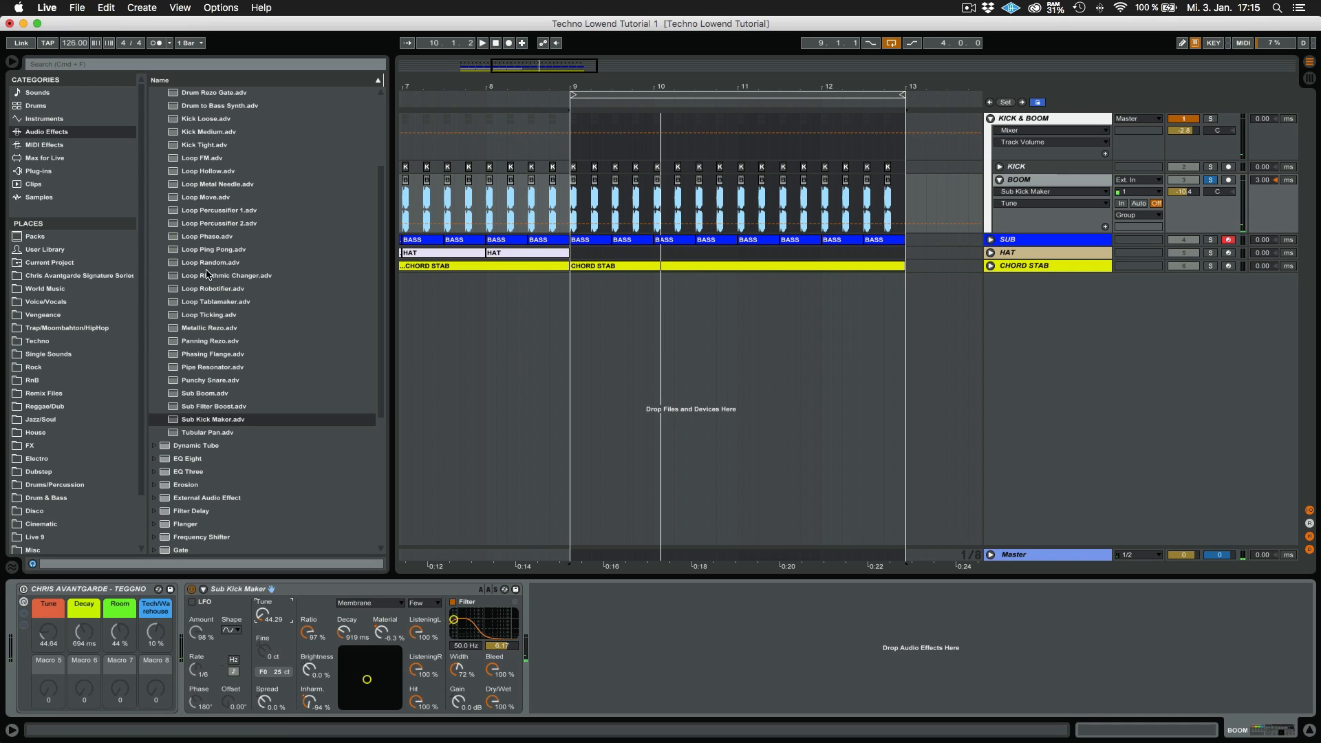
Step: Add the Drums Room reverb preset after Sub Kick Maker on the BOOM track
scroll(201, 265, up, 5)
click(156, 202)
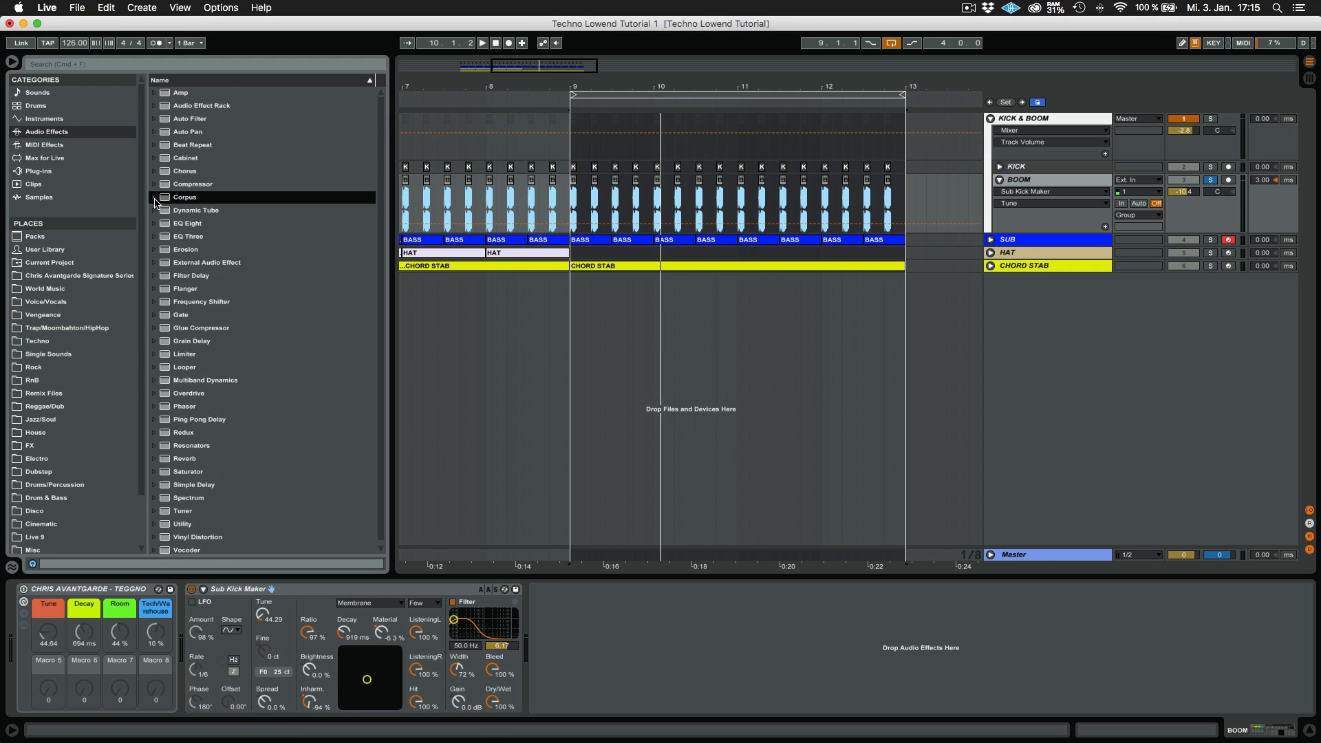
key(Left)
click(153, 457)
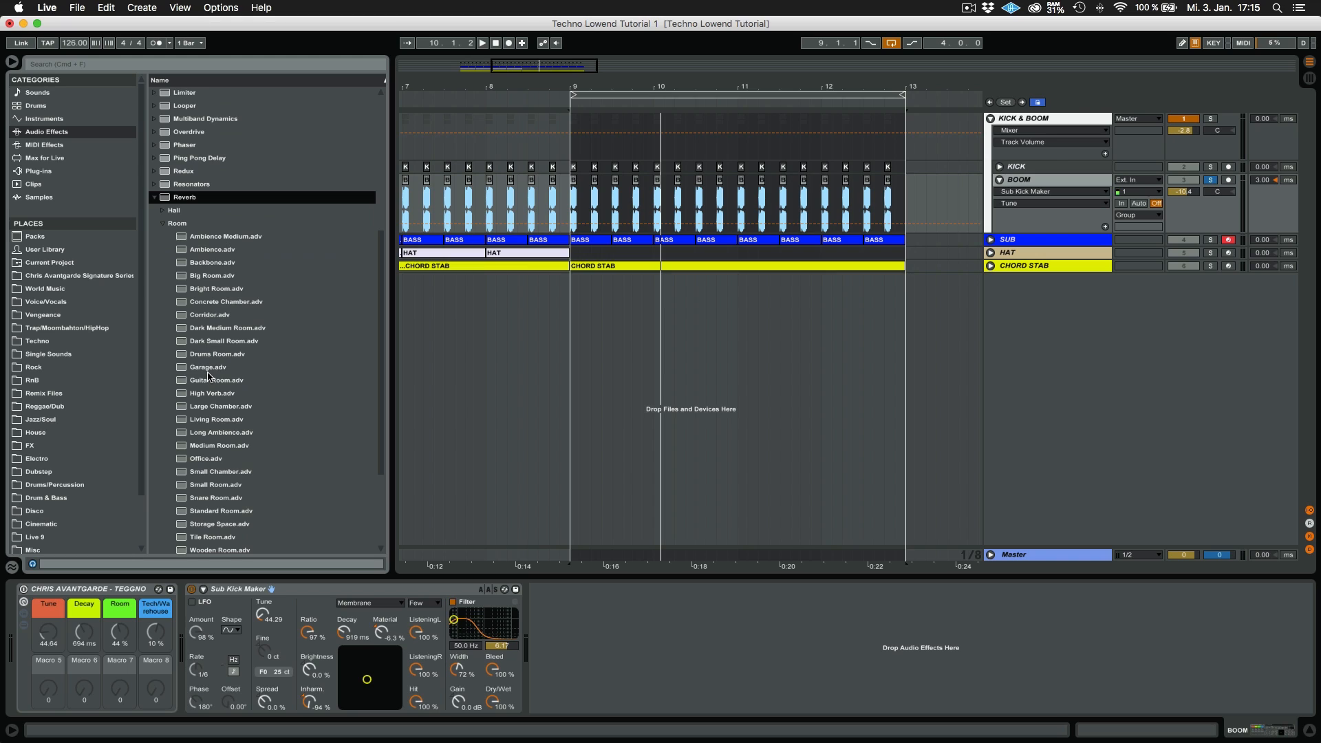
drag(207, 357, 640, 612)
Step: Set the Drums Room reverb's Dry/Wet to 28% while the loop plays
key(space)
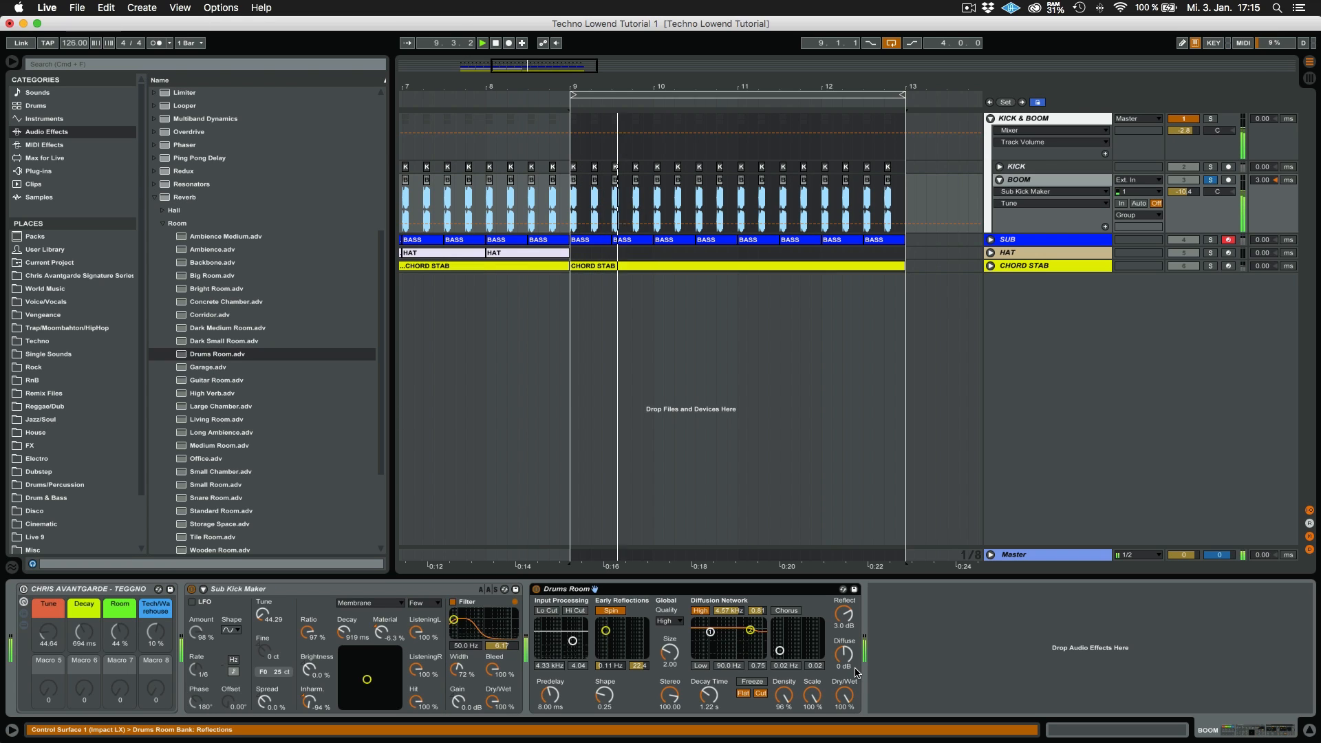
drag(844, 695, 844, 719)
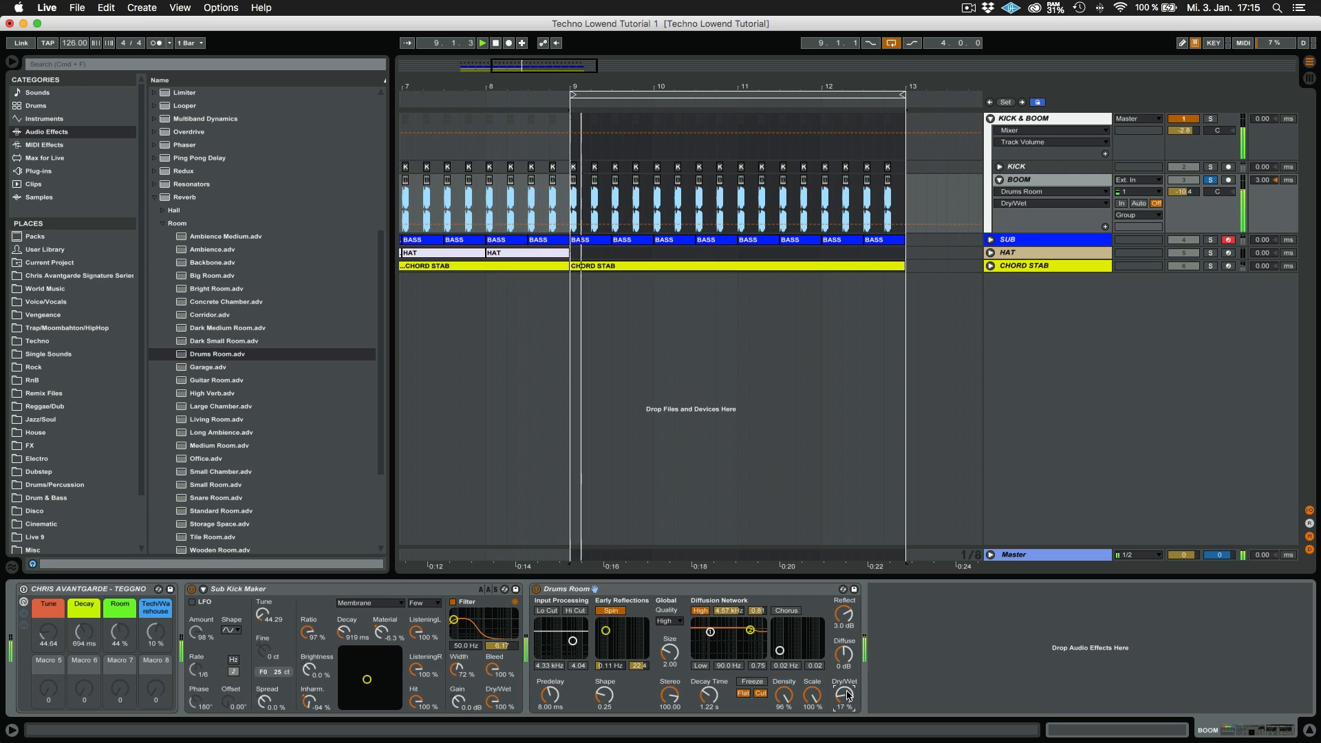
drag(845, 695, 839, 692)
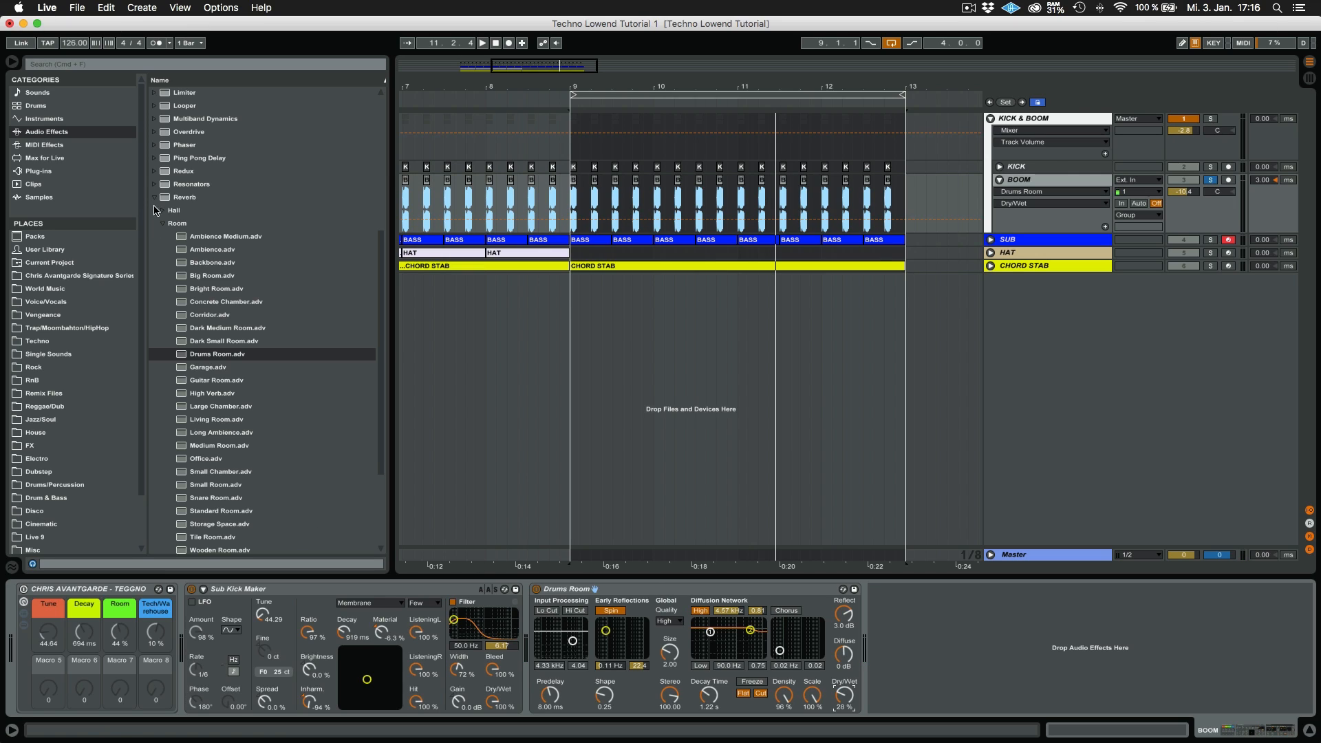
click(154, 196)
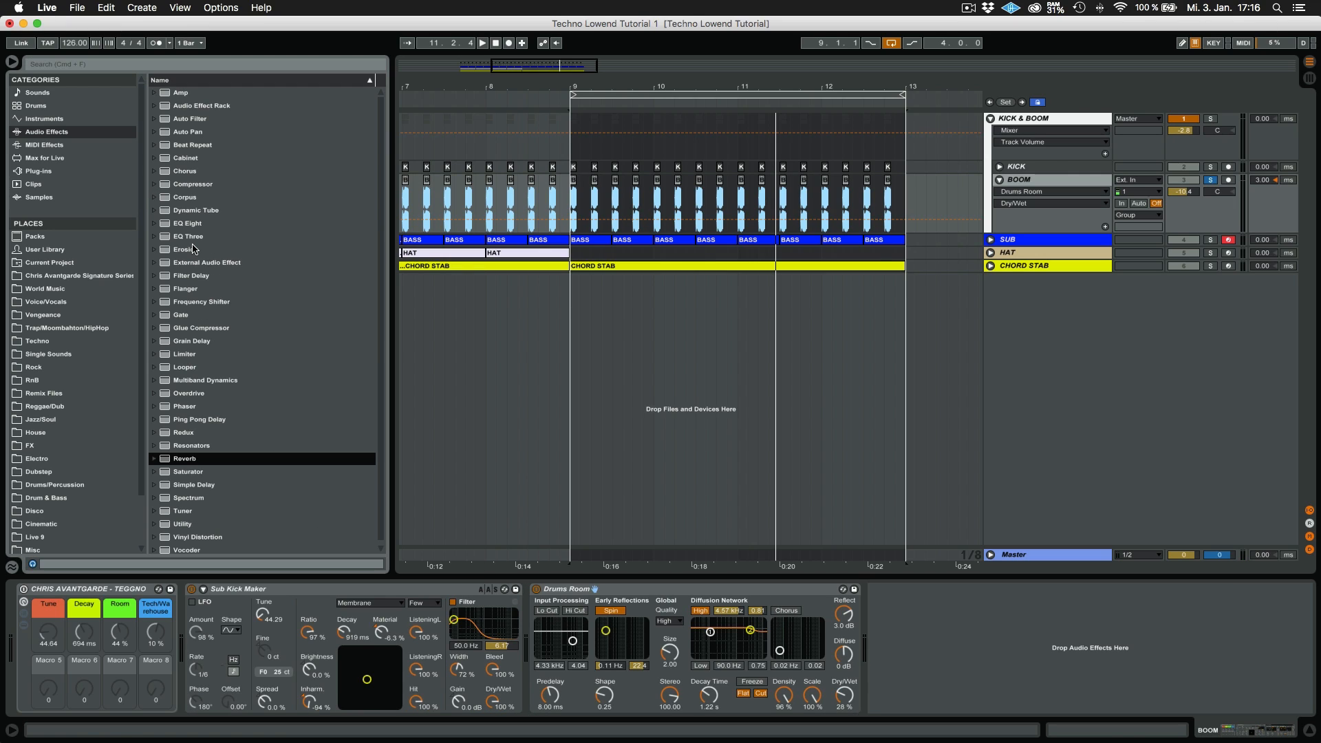
Step: Add an Auto Filter after the reverb, set its low-pass to 143 Hz with 12% resonance, and play the loop
double_click(196, 121)
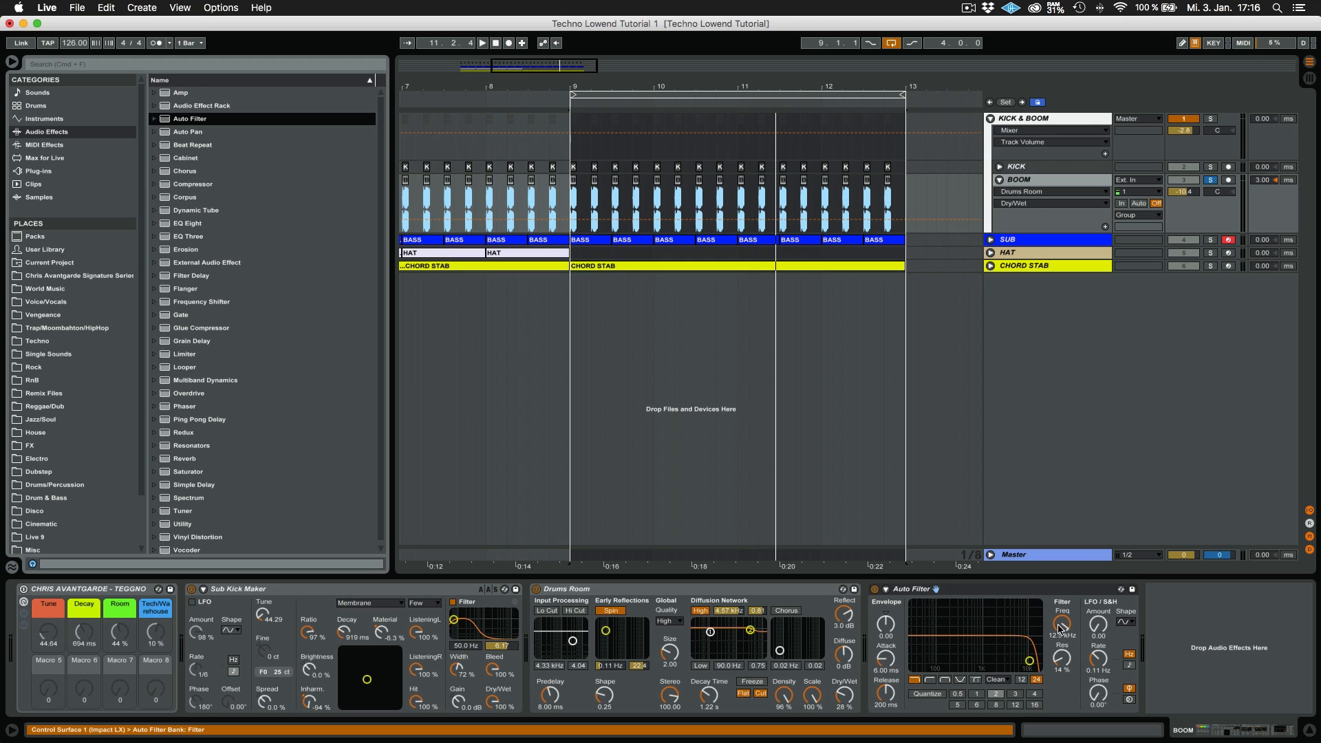
drag(1062, 623, 1062, 645)
drag(965, 662, 945, 662)
key(space)
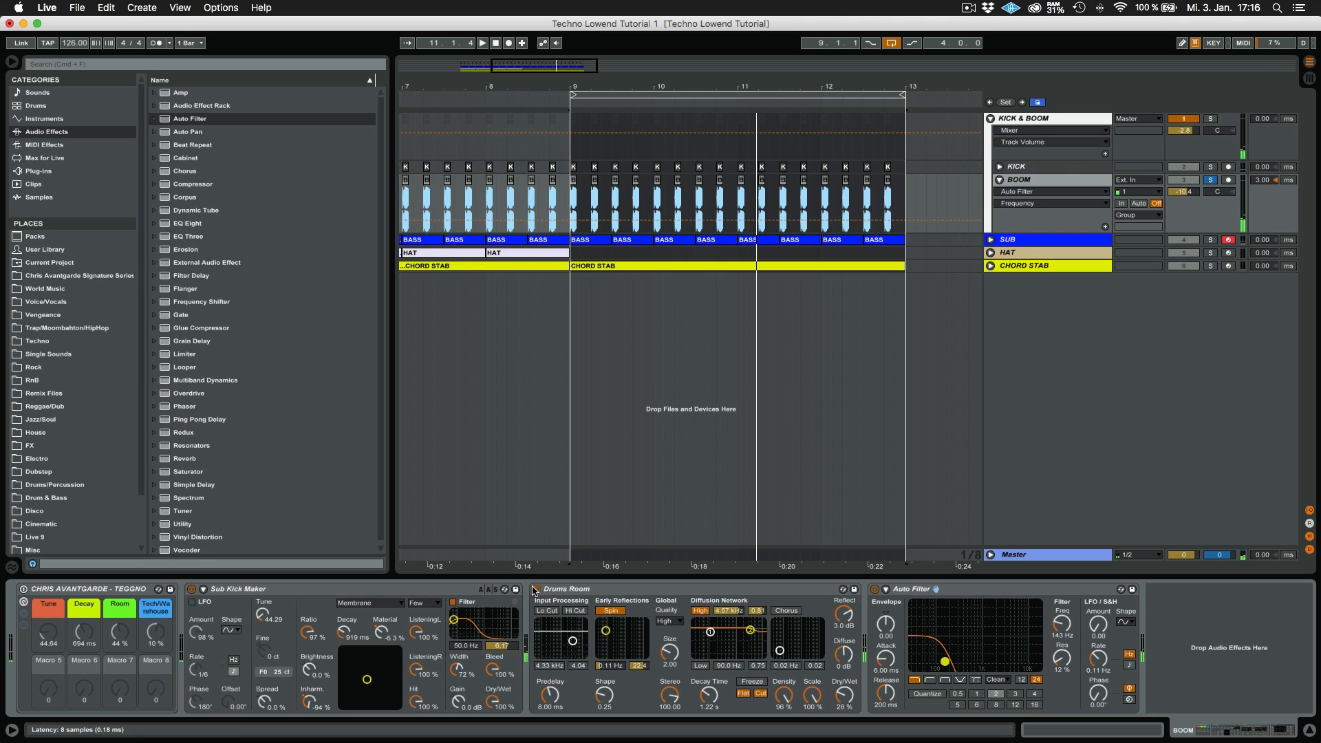
Step: Add the Multiband Dynamics preset A Standard Multiband Comp after Auto Filter and set its Amount to 60% during playback
scroll(212, 378, down, 1)
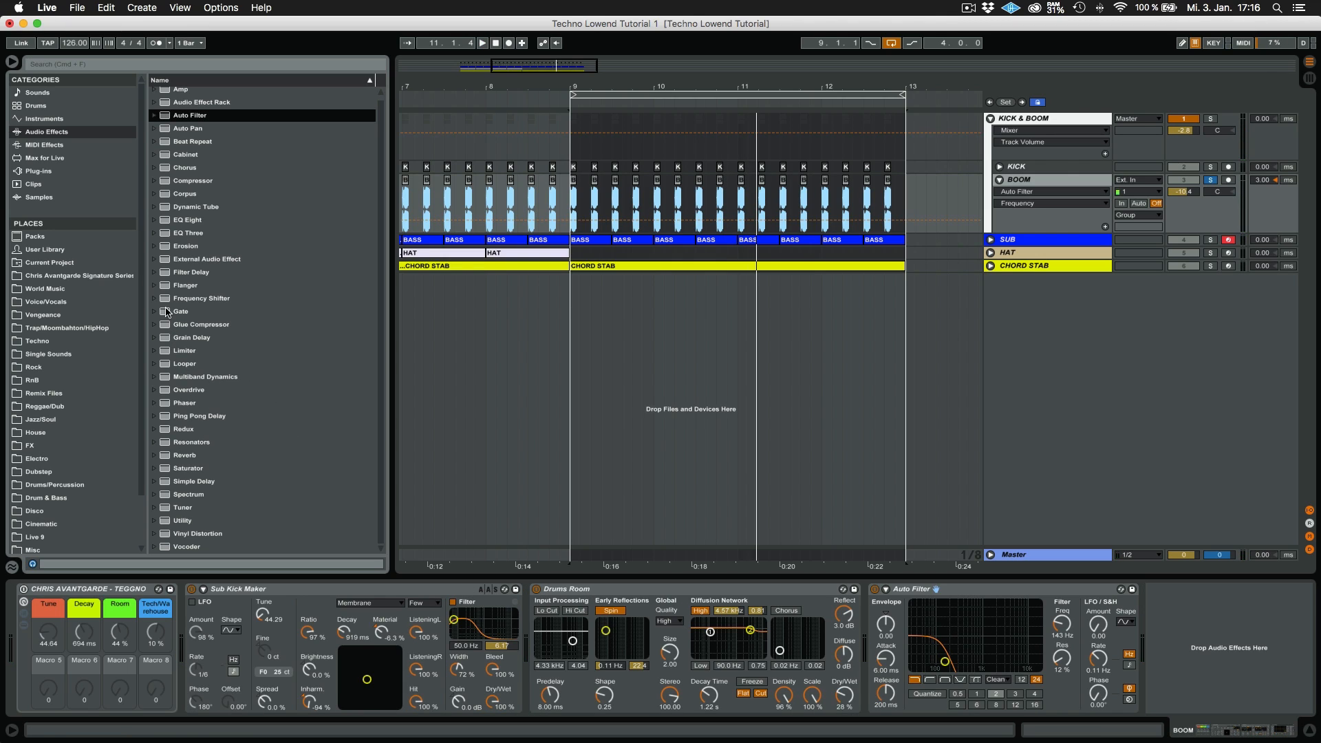
click(155, 378)
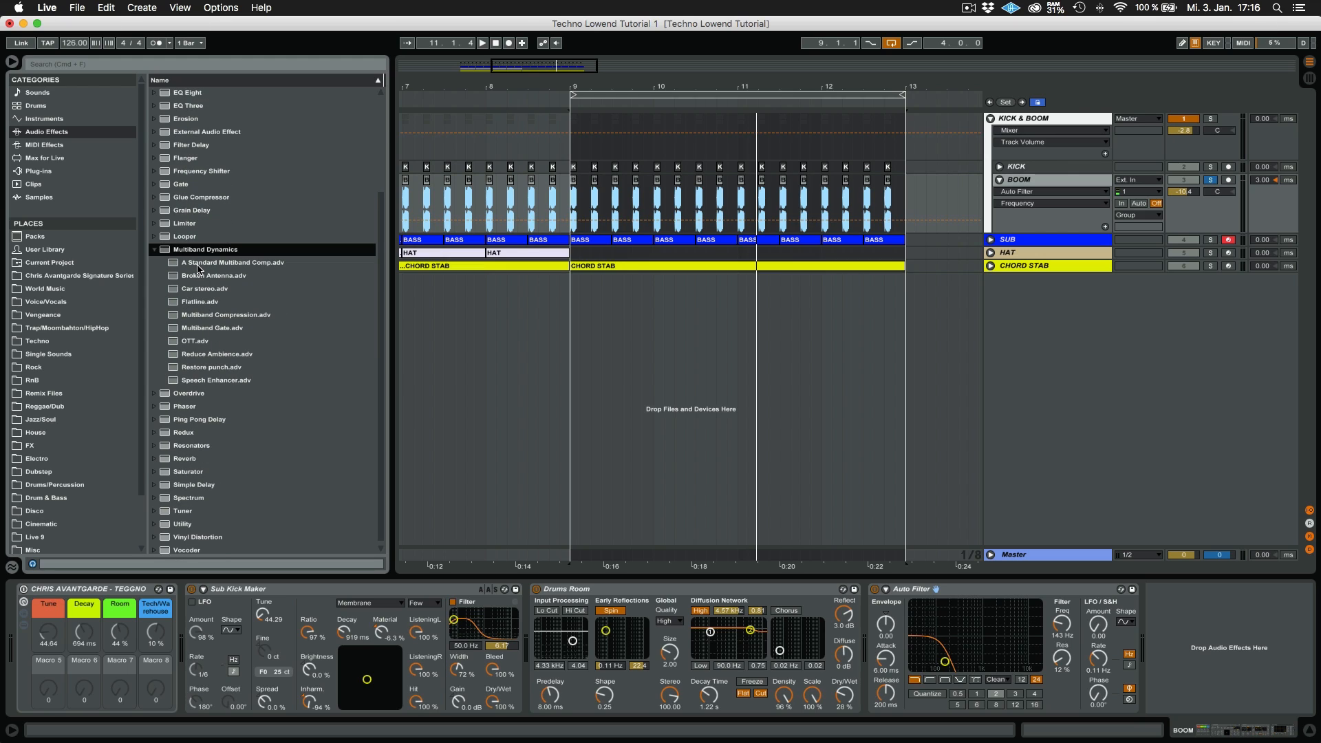
drag(198, 268, 1197, 614)
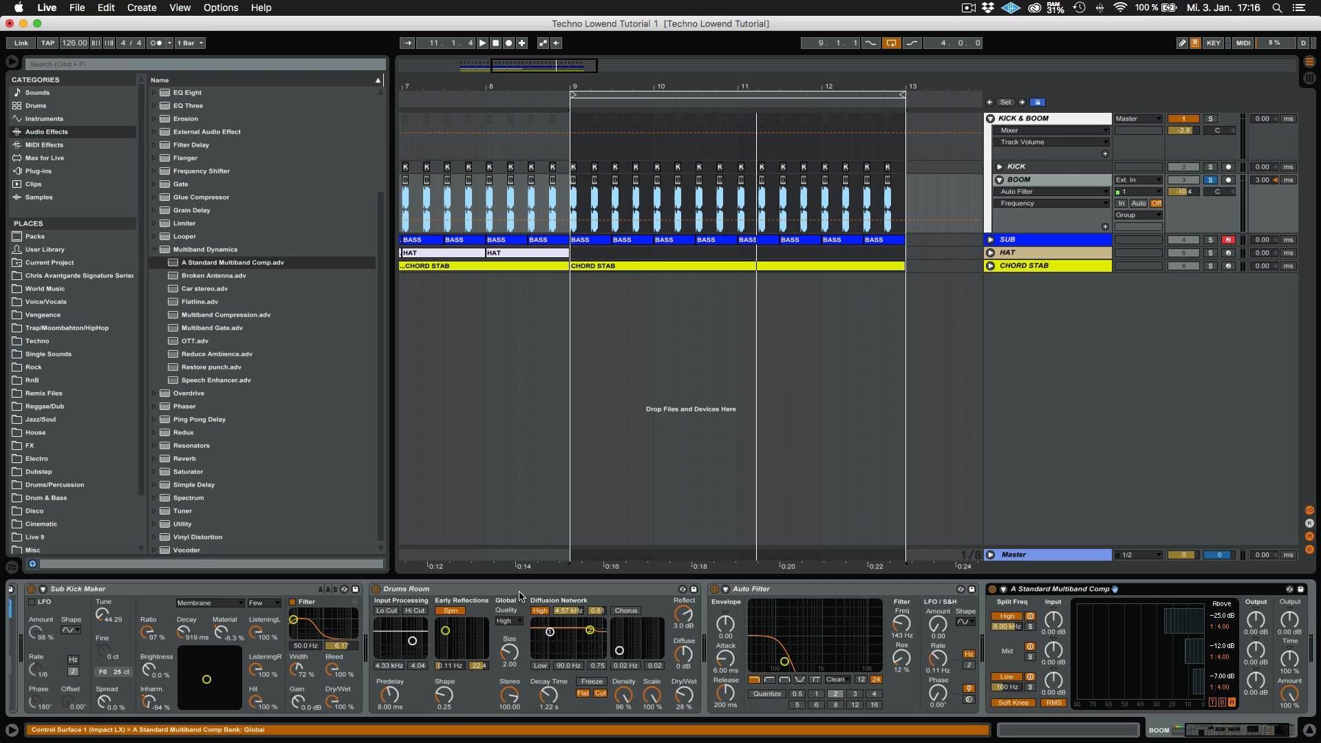
key(space)
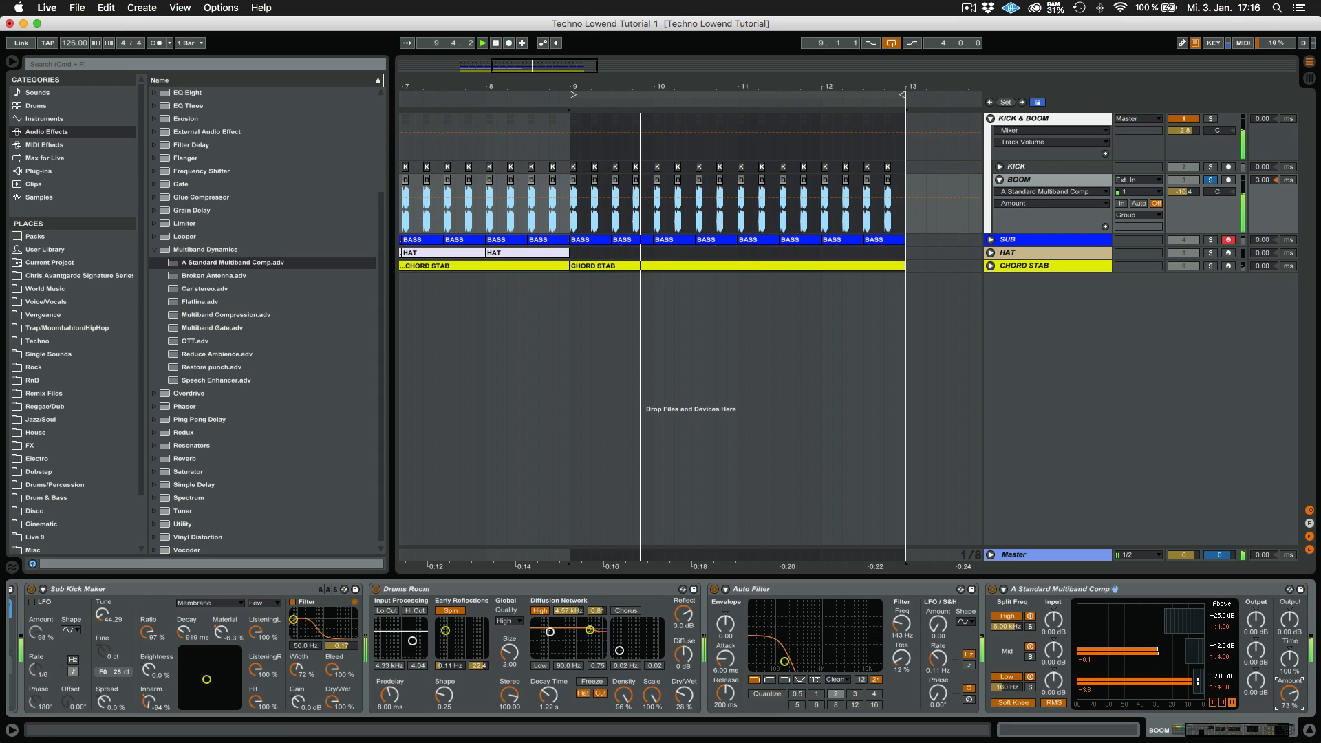
drag(1288, 695, 1288, 700)
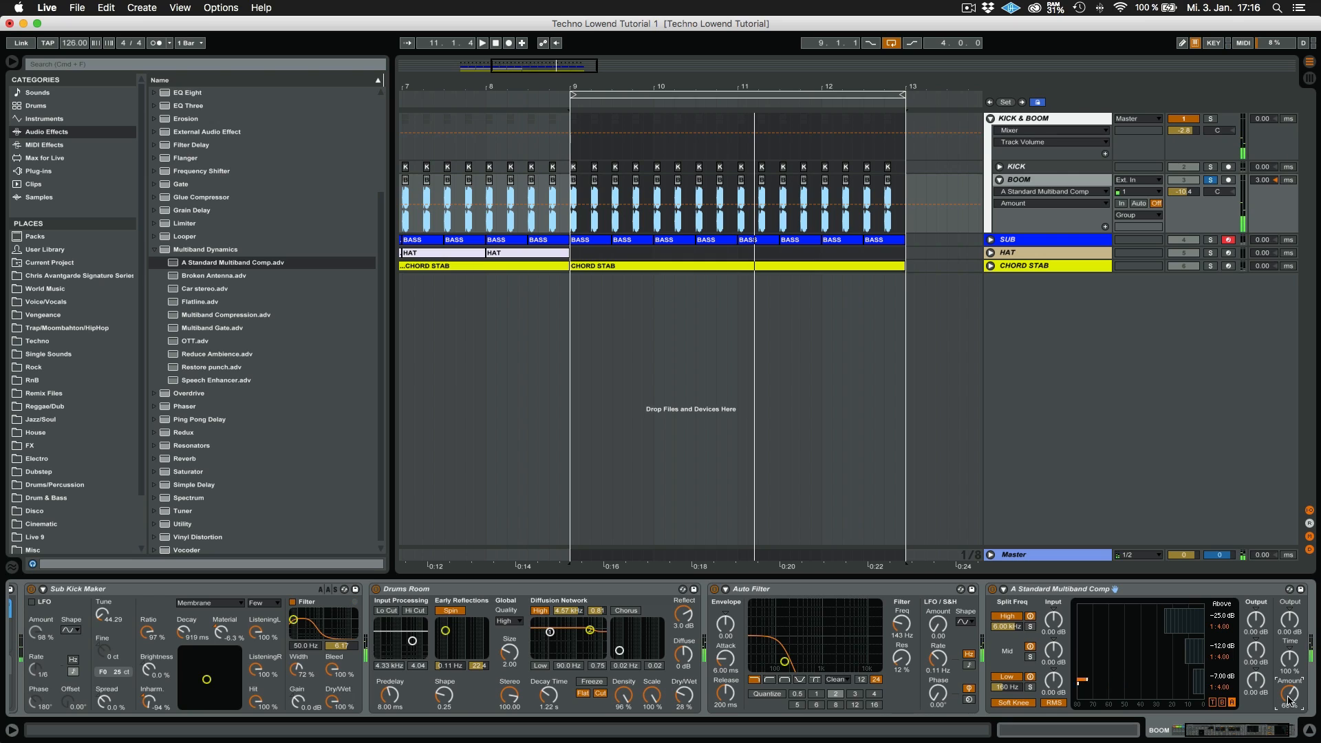
Step: Review the BOOM effect chain from Sub Kick Maker through A Standard Multiband Comp
scroll(323, 647, left, 5)
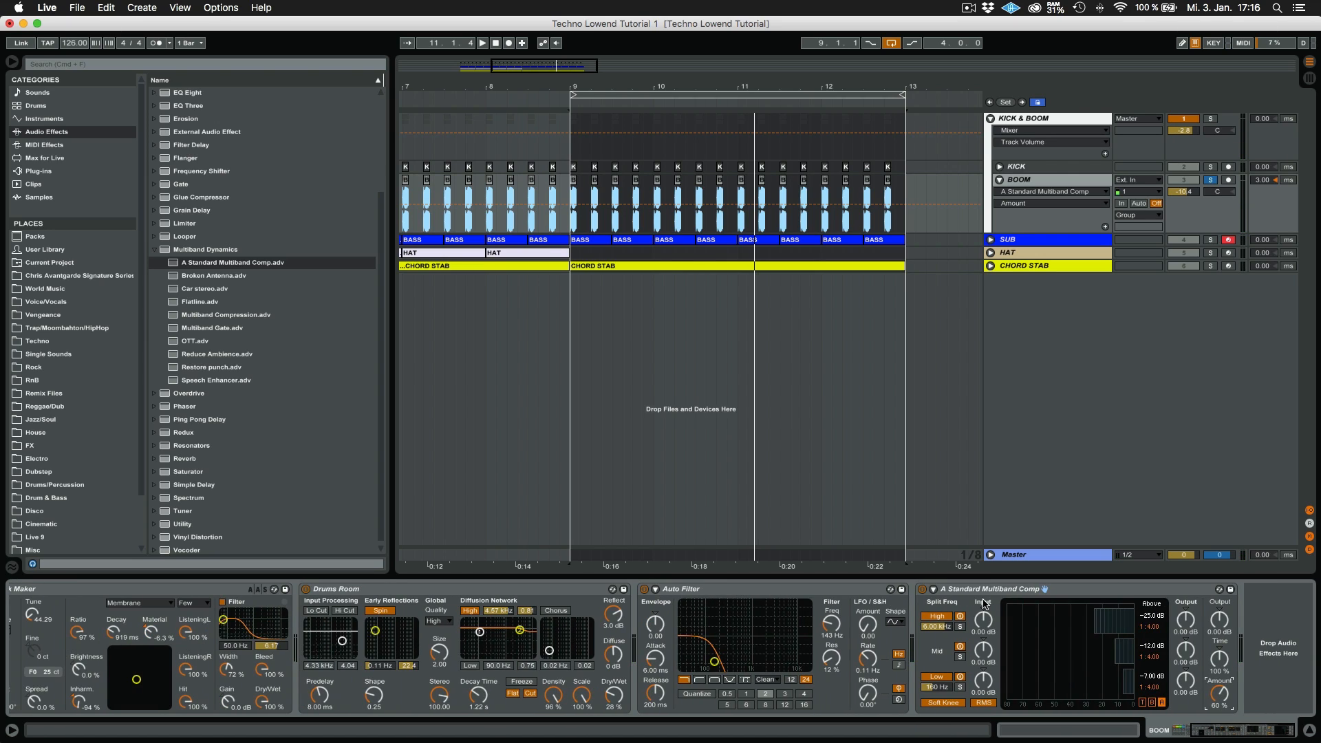
click(291, 589)
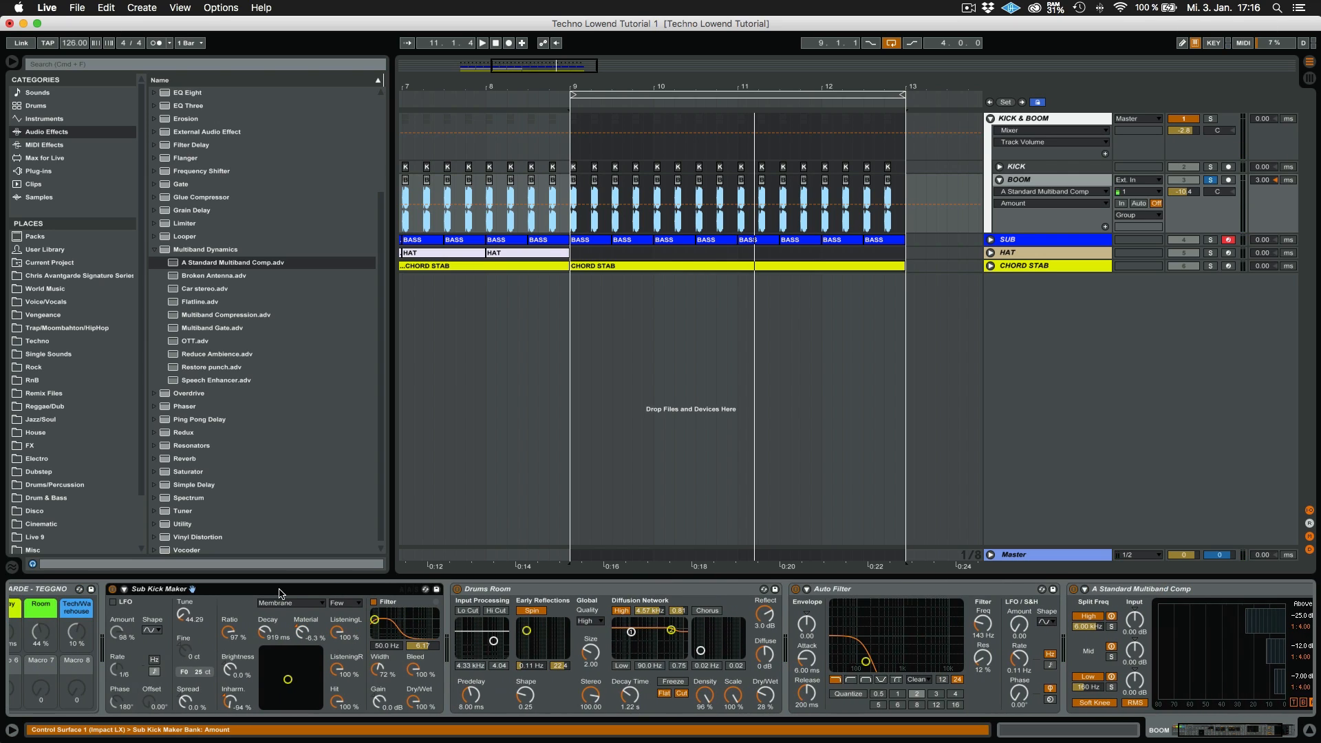
scroll(280, 593, right, 8)
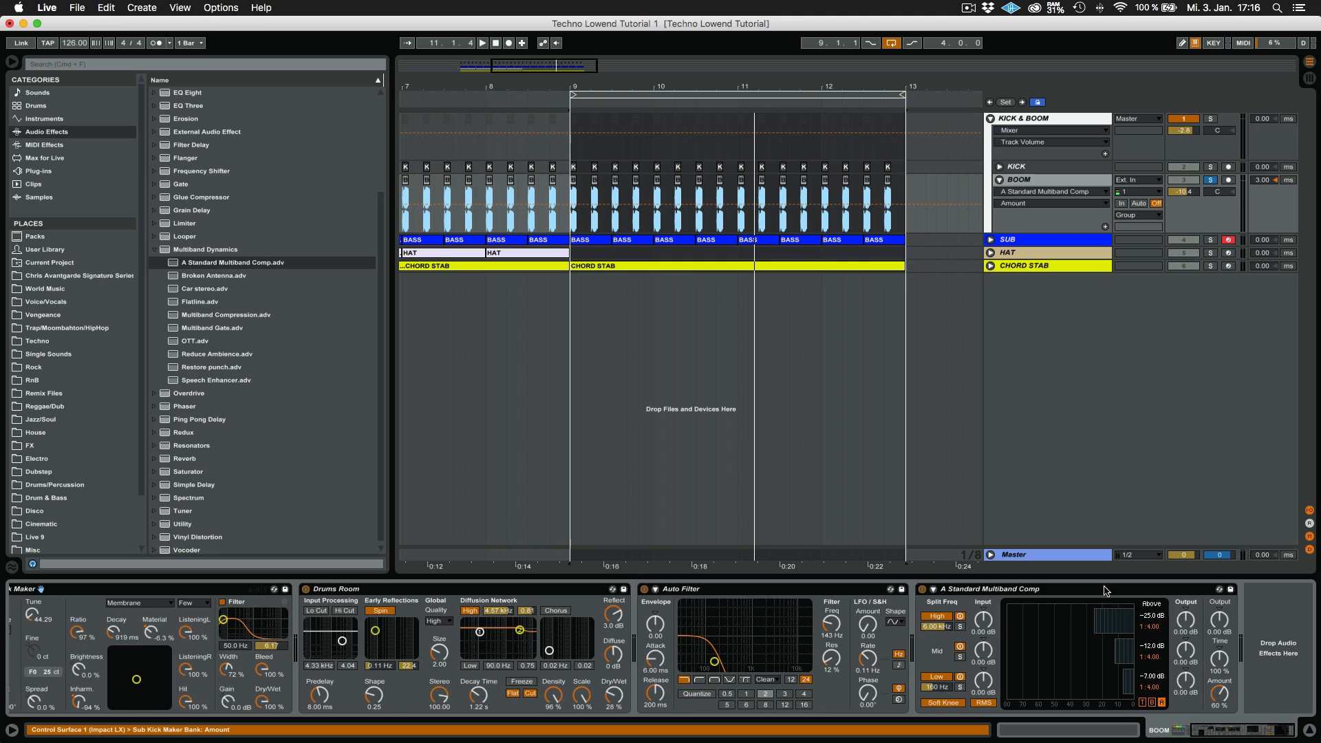
scroll(757, 593, left, 8)
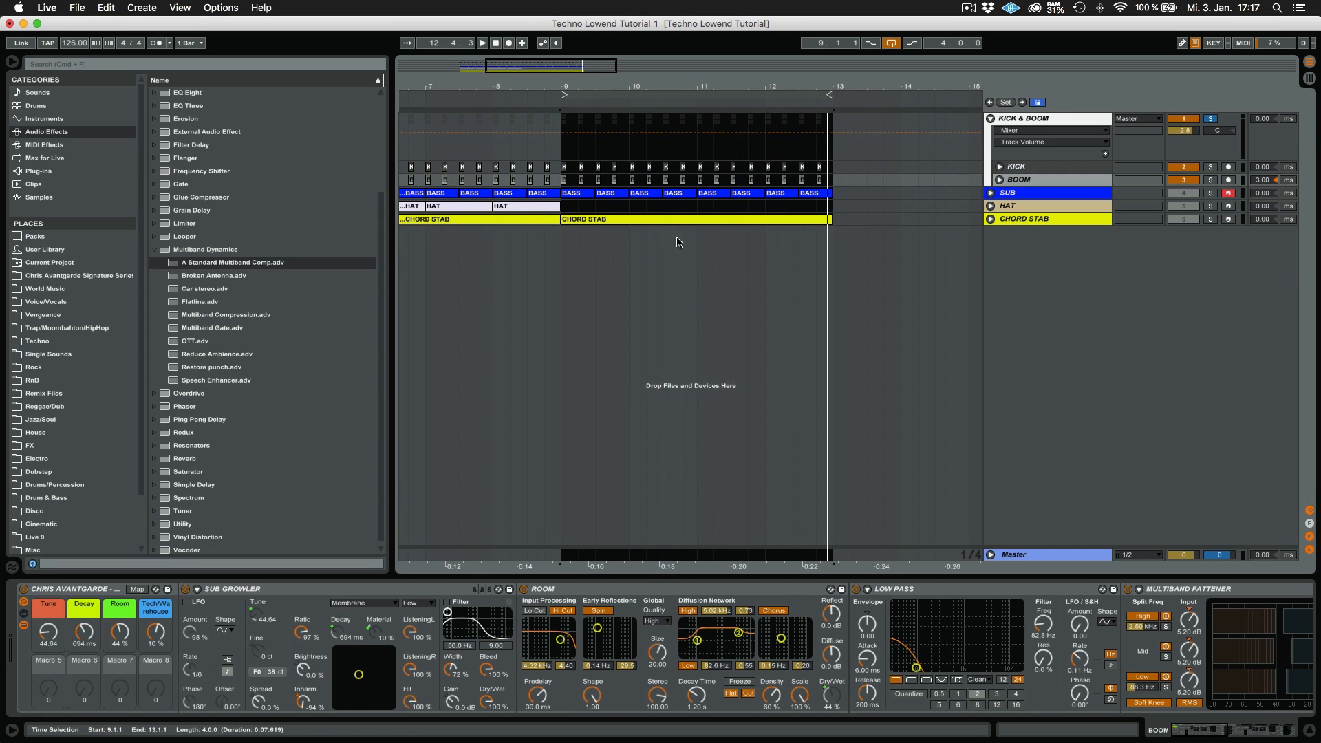
Step: Audition the soloed KICK & BOOM loop, then inspect the BOOM track's effect rack from its clip at bar 9
key(space)
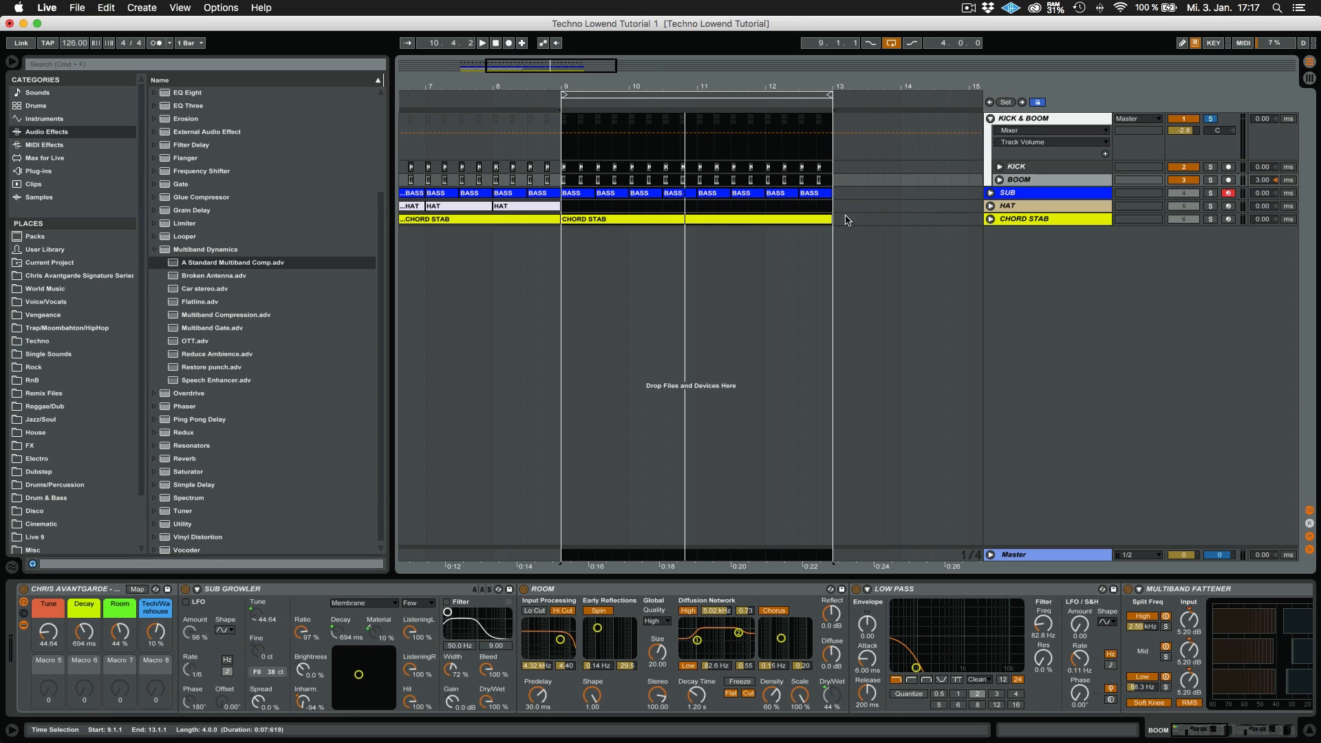
click(1006, 194)
click(1018, 181)
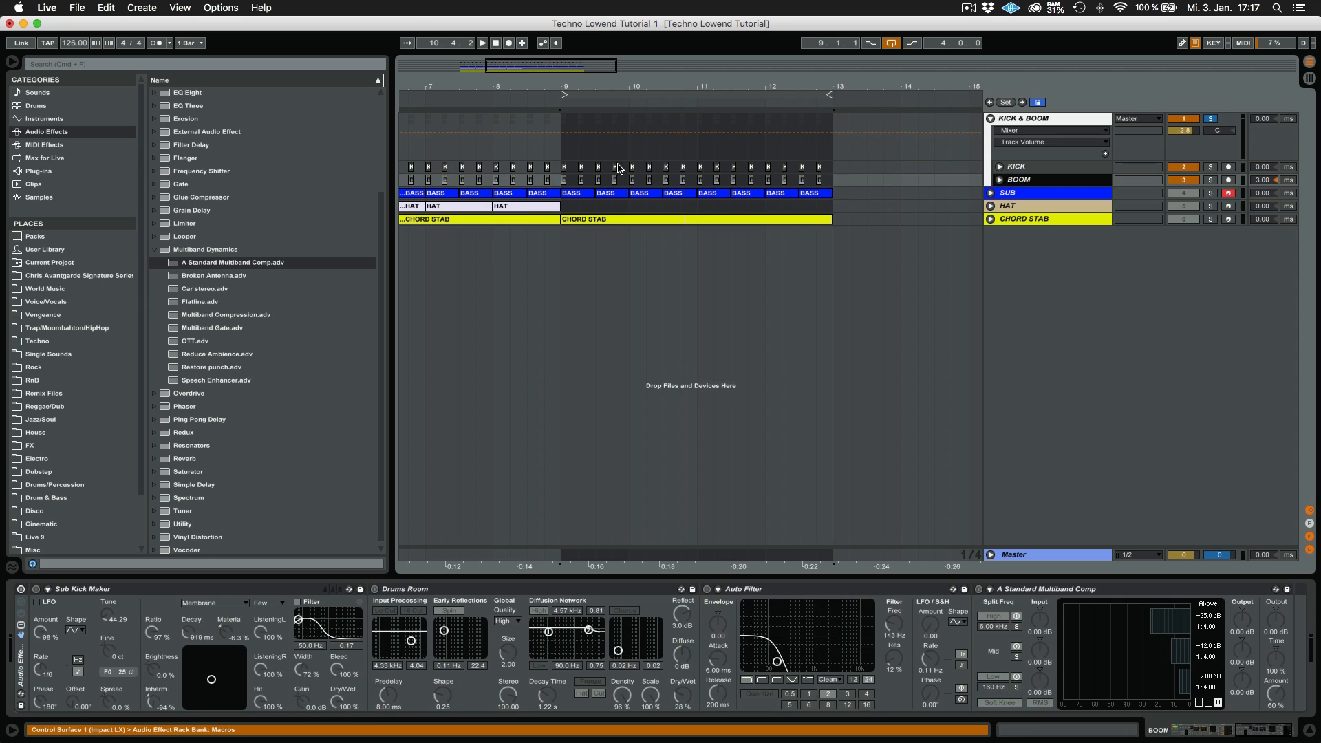
drag(565, 81, 565, 110)
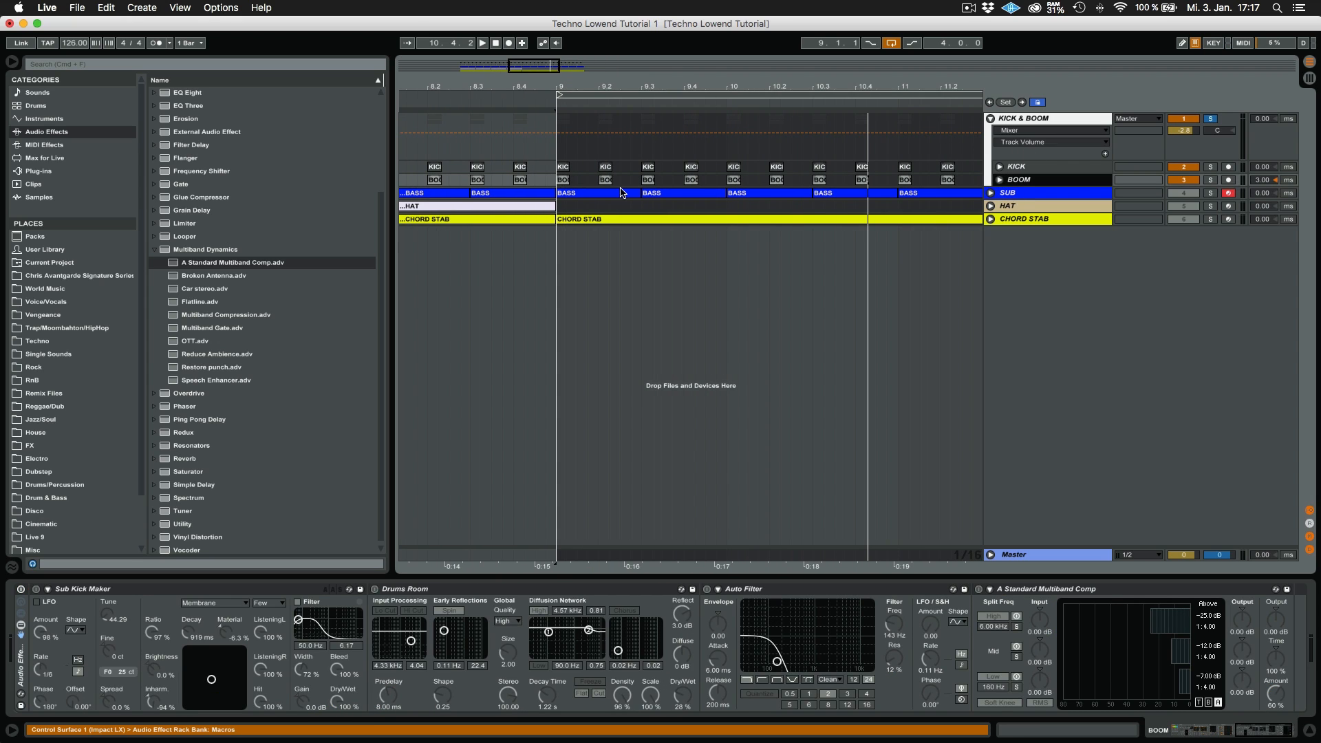
click(563, 182)
click(260, 649)
scroll(259, 649, left, 15)
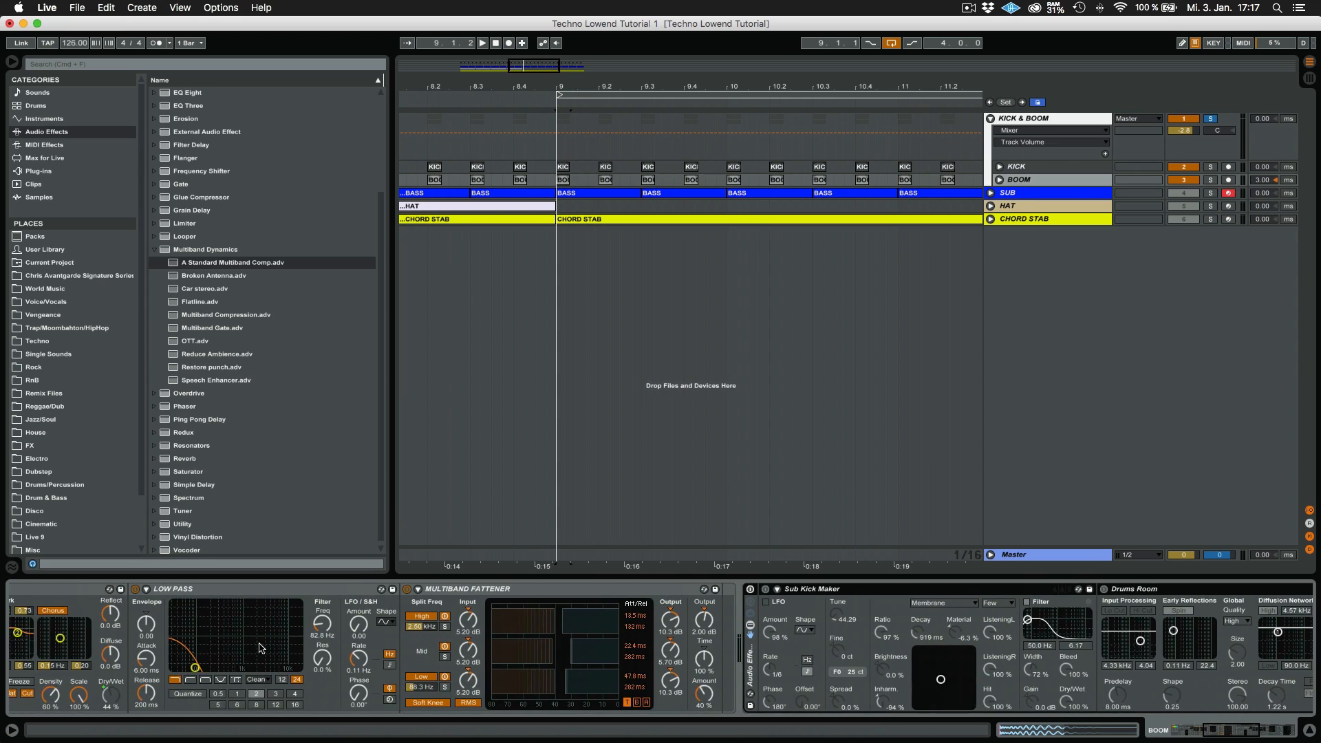
scroll(580, 192, left, 1)
Step: Select the SUB track and turn off the solo on the KICK & BOOM group
click(1078, 194)
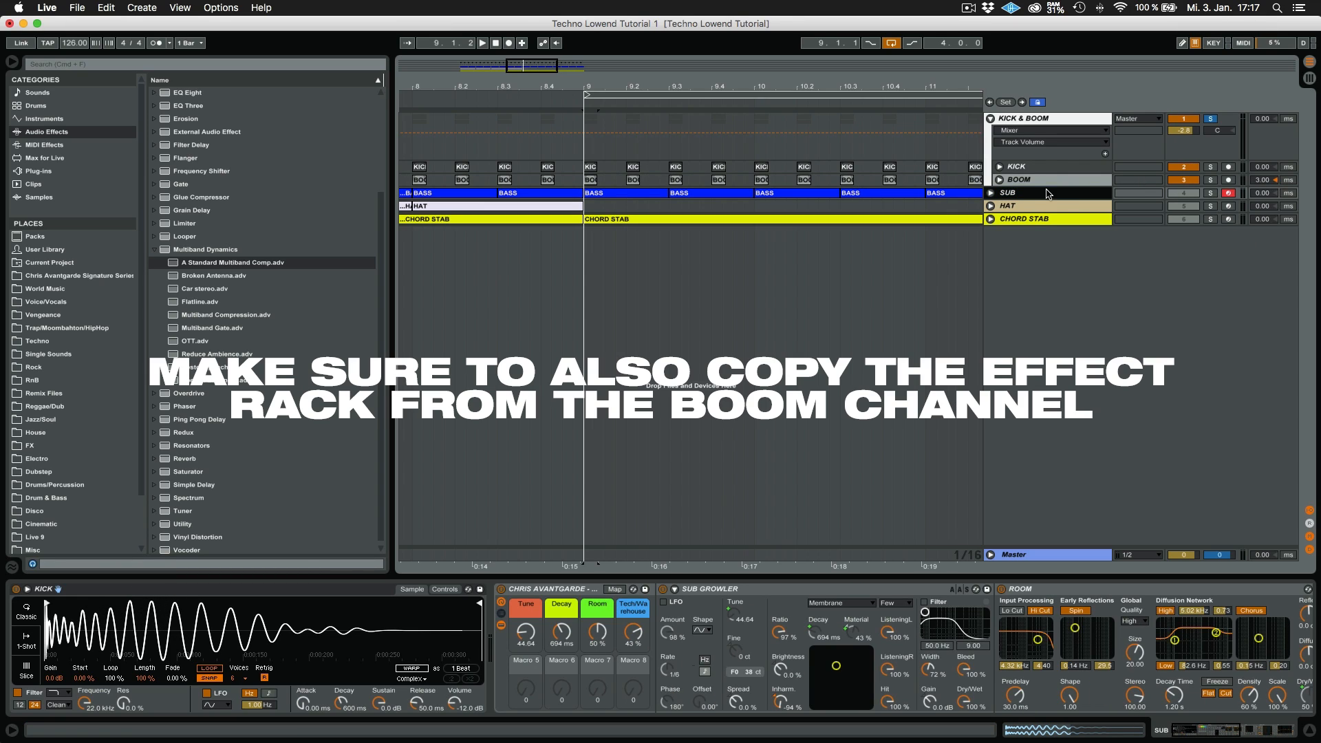
click(1231, 193)
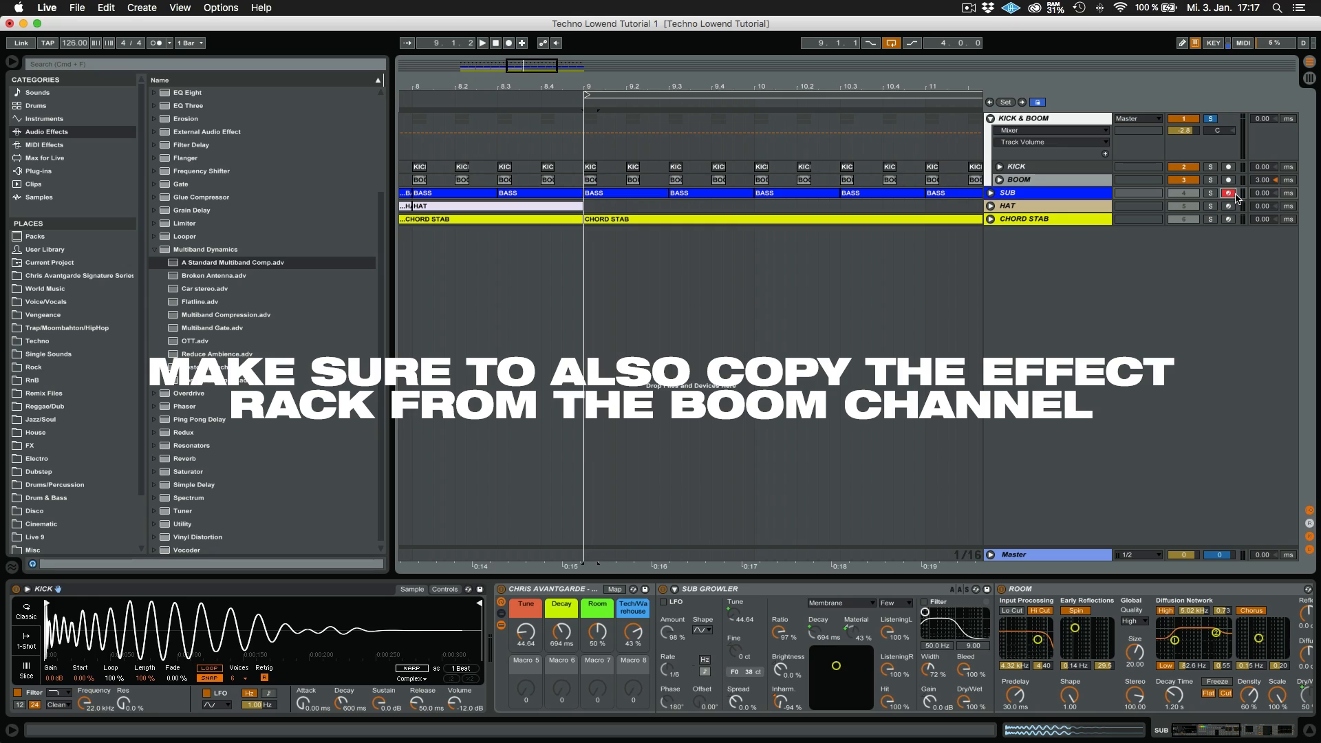
click(1211, 118)
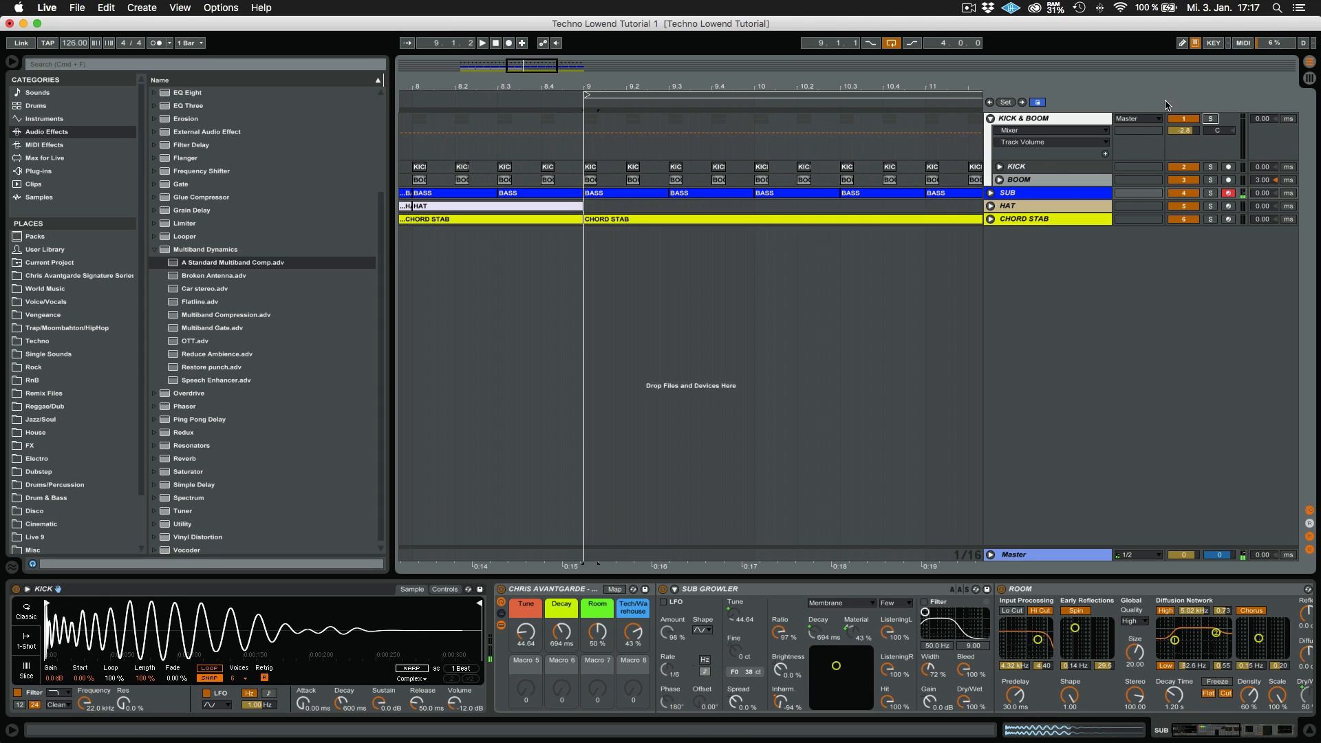
Step: Unfold the SUB track, loop its BASS clip at bar 9 and play it, muting CHORD STAB
click(991, 193)
click(589, 208)
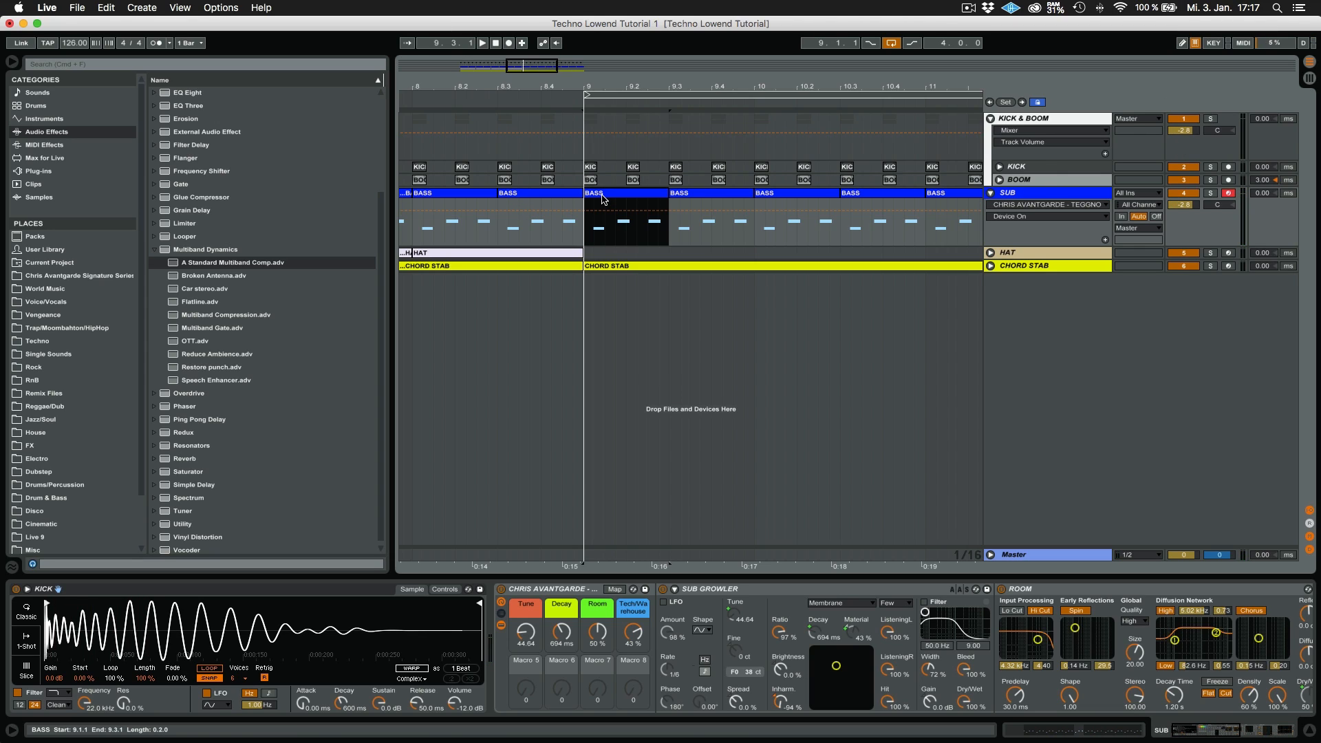
key(super+l)
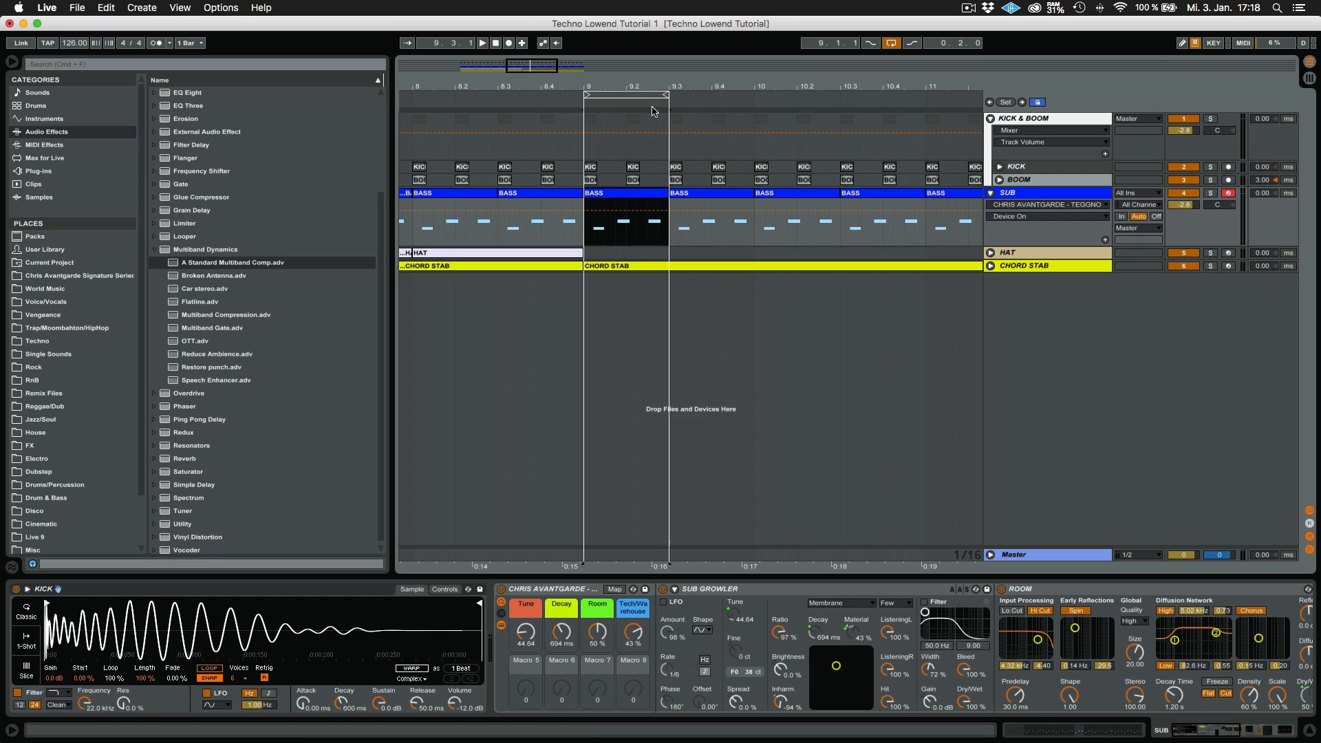
drag(641, 88, 613, 89)
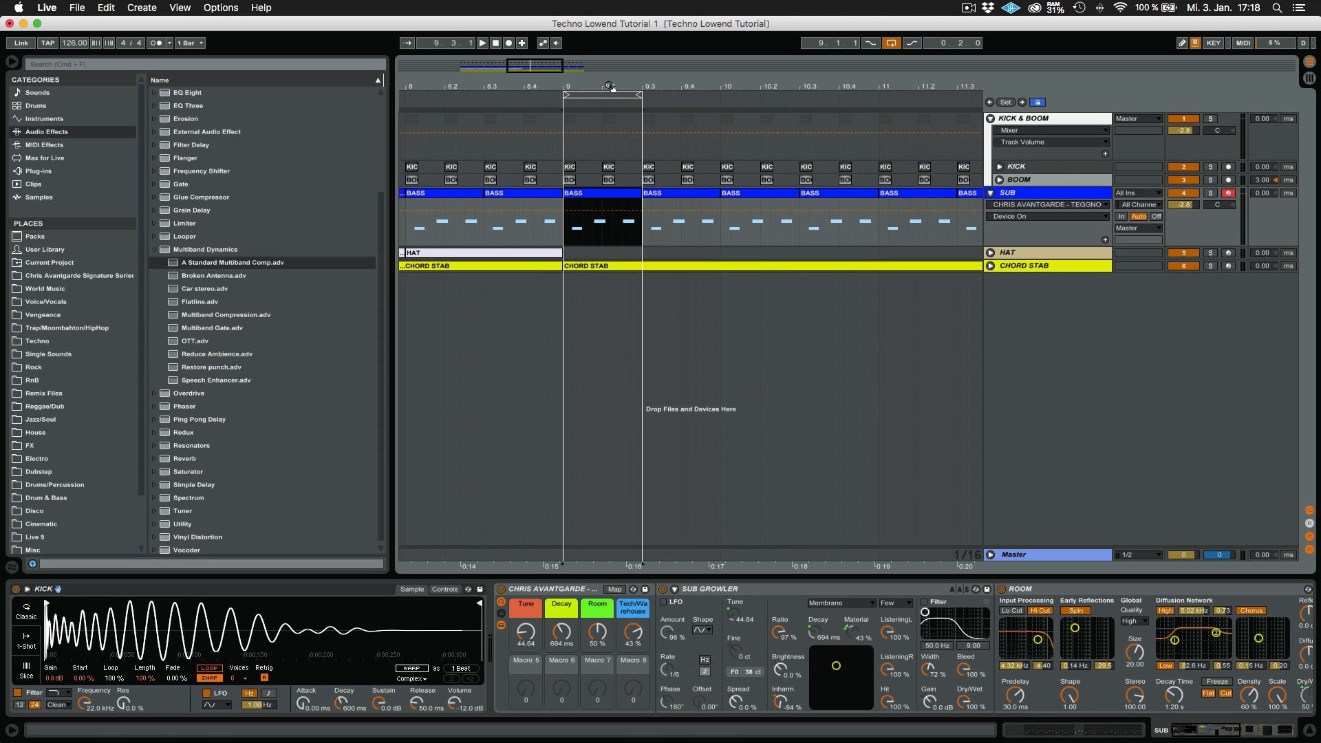
key(space)
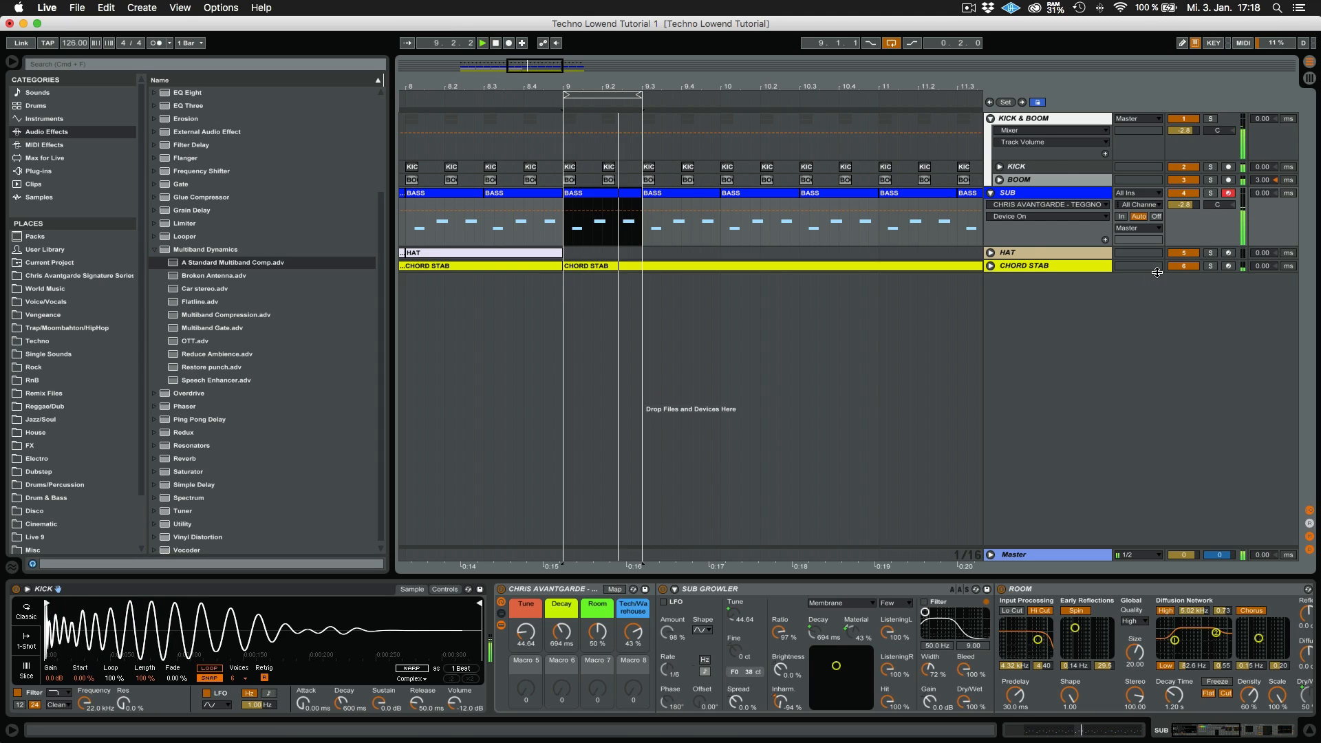
click(591, 198)
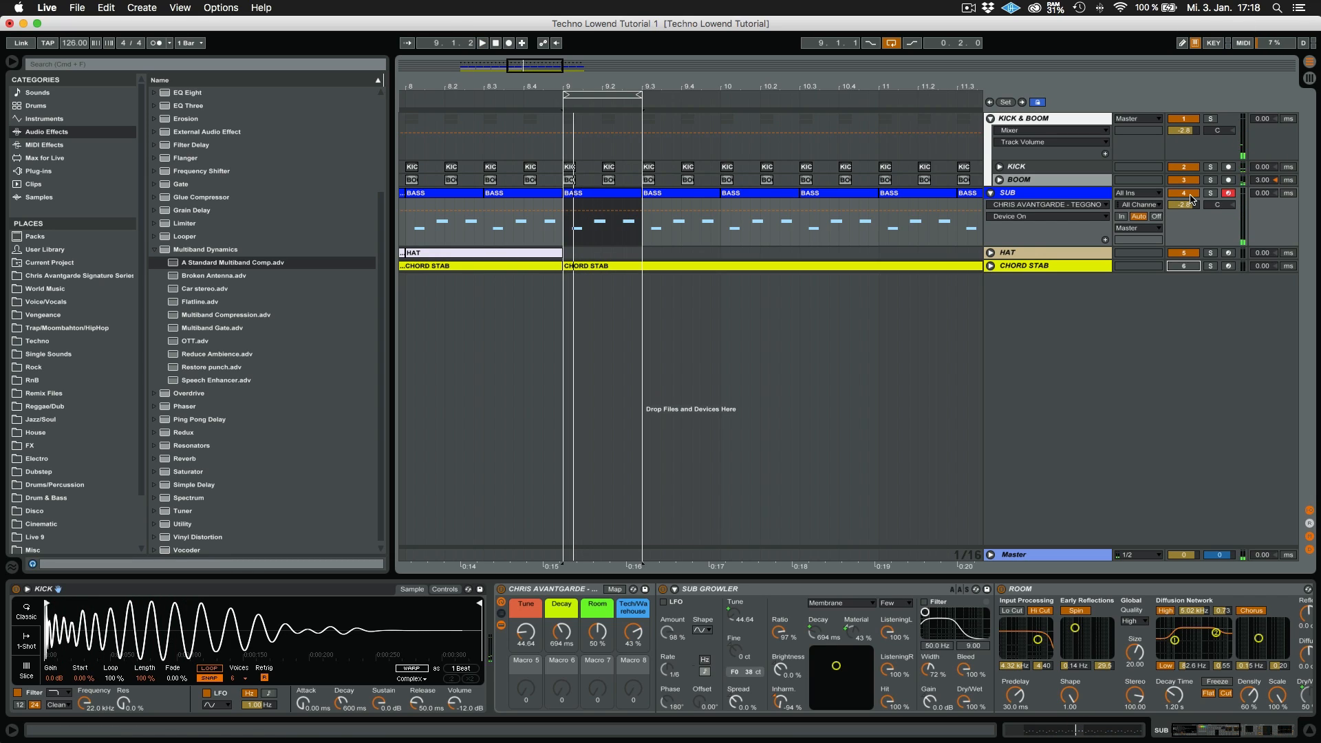
Step: Examine the MIDI notes of the SUB track's BASS clip at bar 9, then close the note editor
double_click(622, 193)
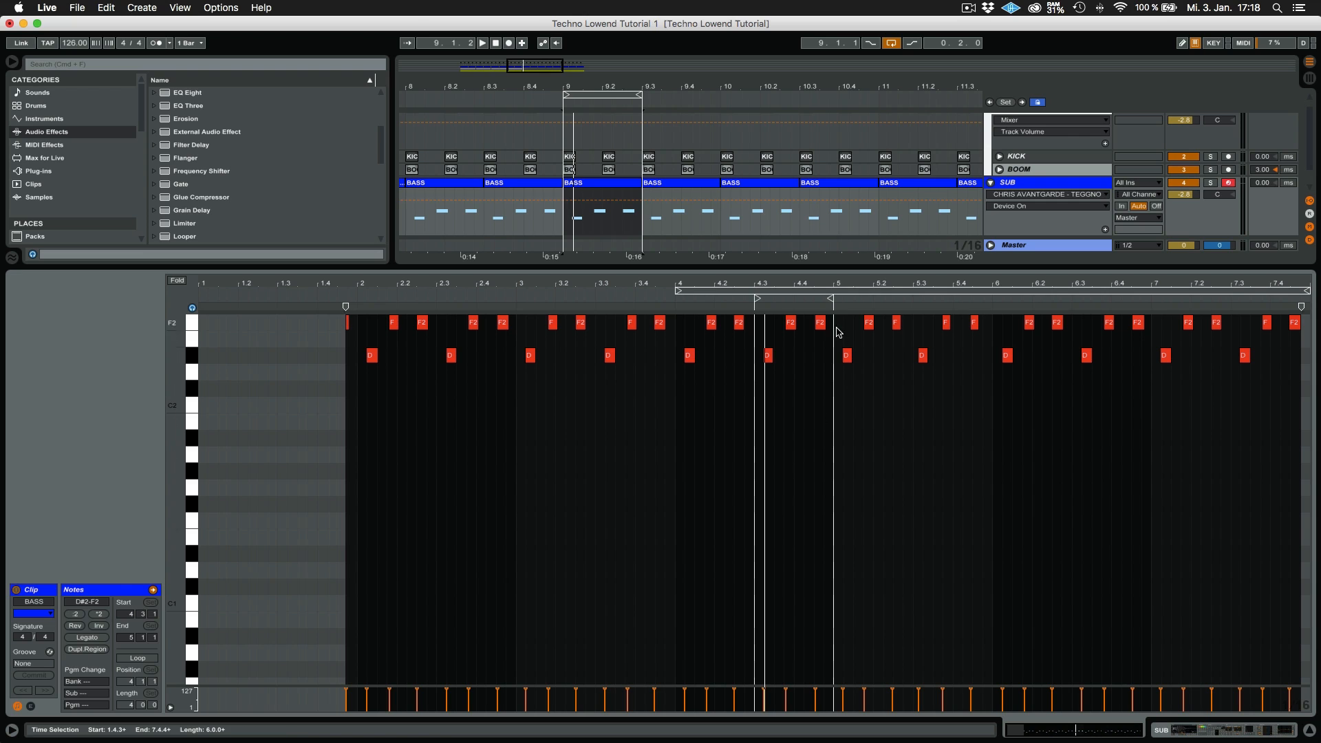
drag(788, 288, 794, 369)
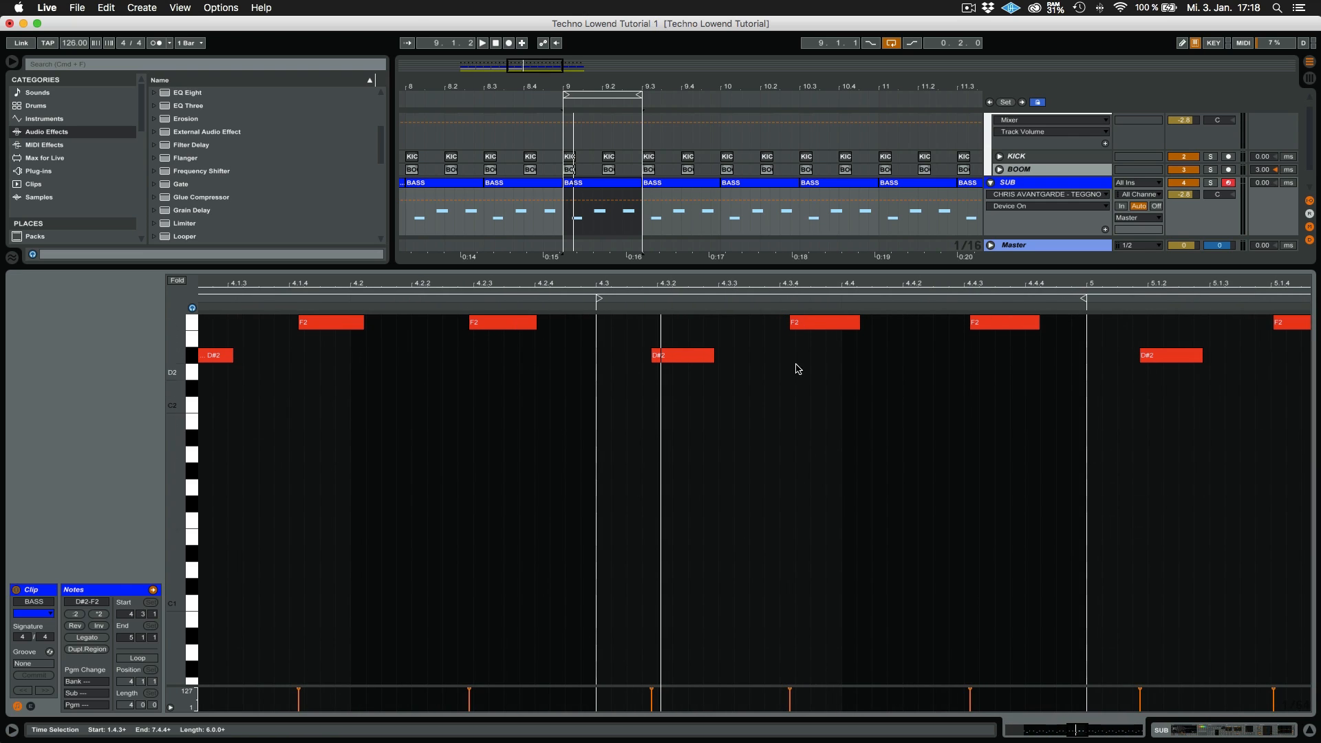
click(926, 268)
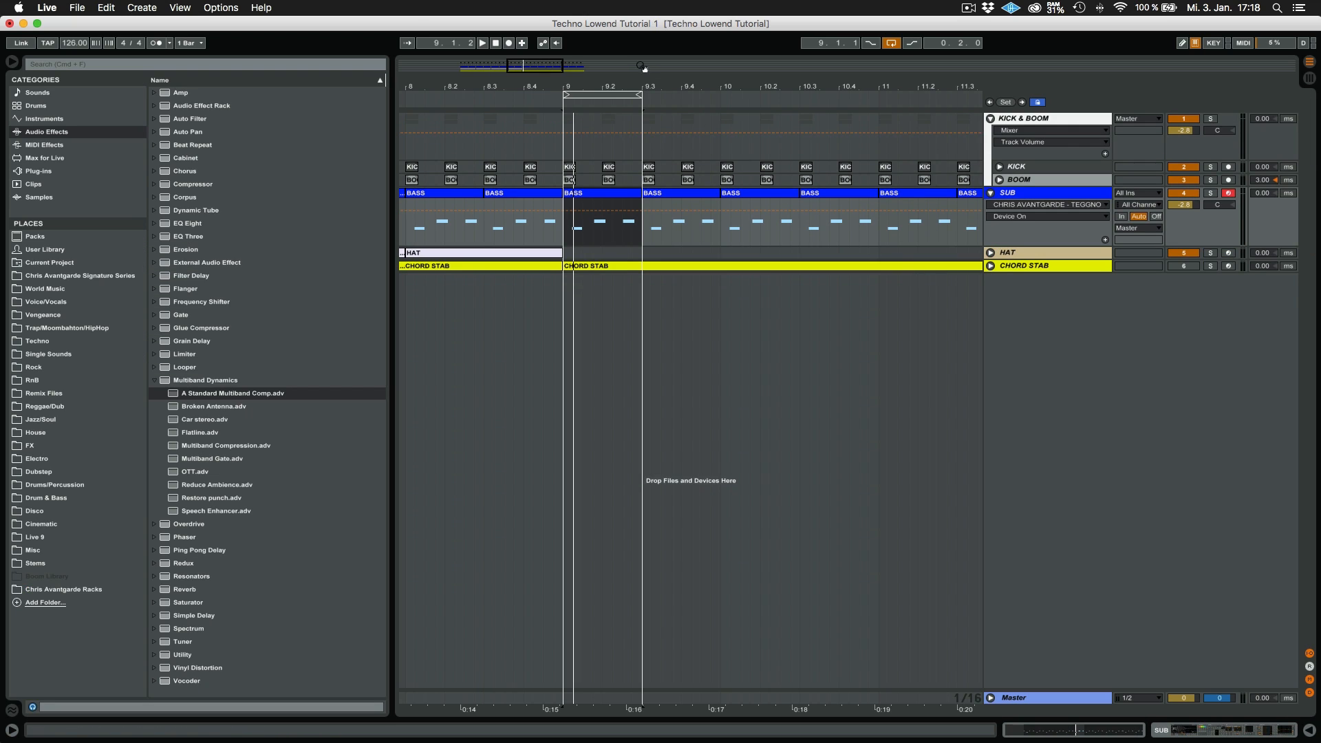
Step: Solo the SUB track and play the looped BASS clip
drag(628, 89, 626, 51)
click(1210, 193)
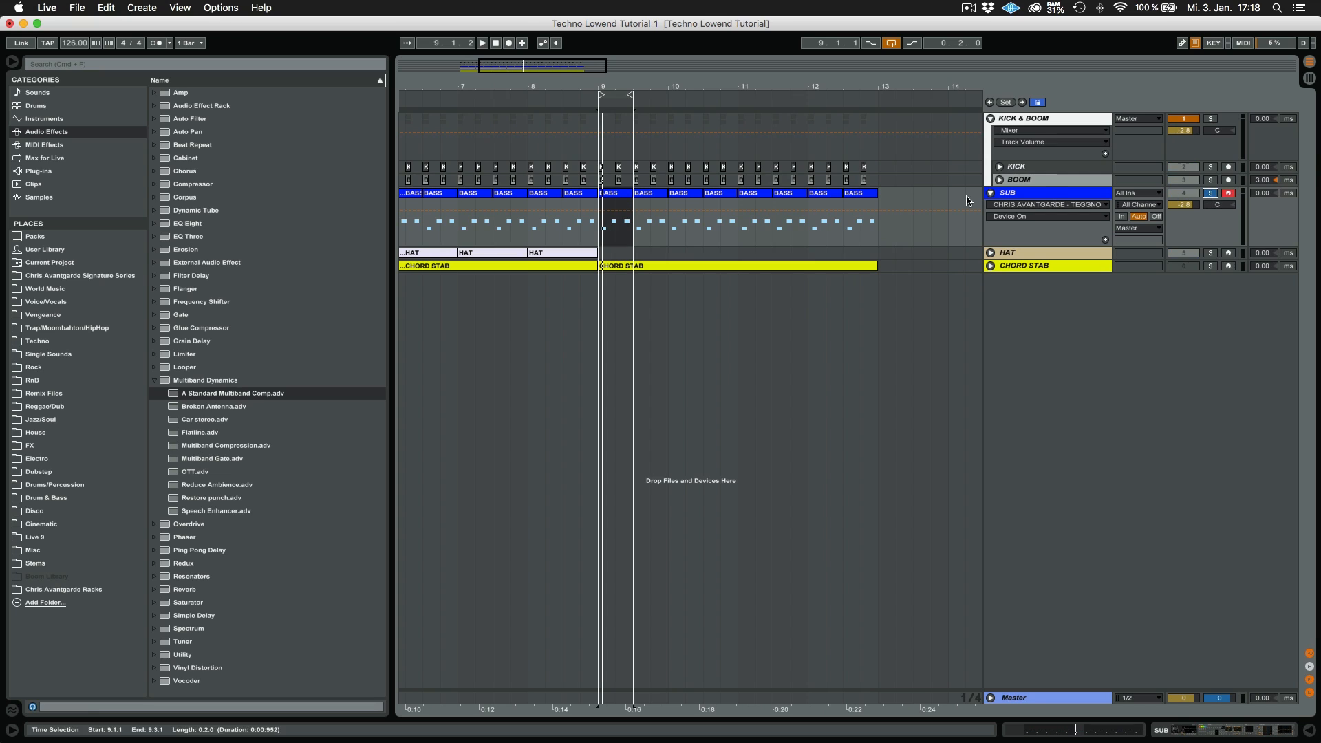
key(space)
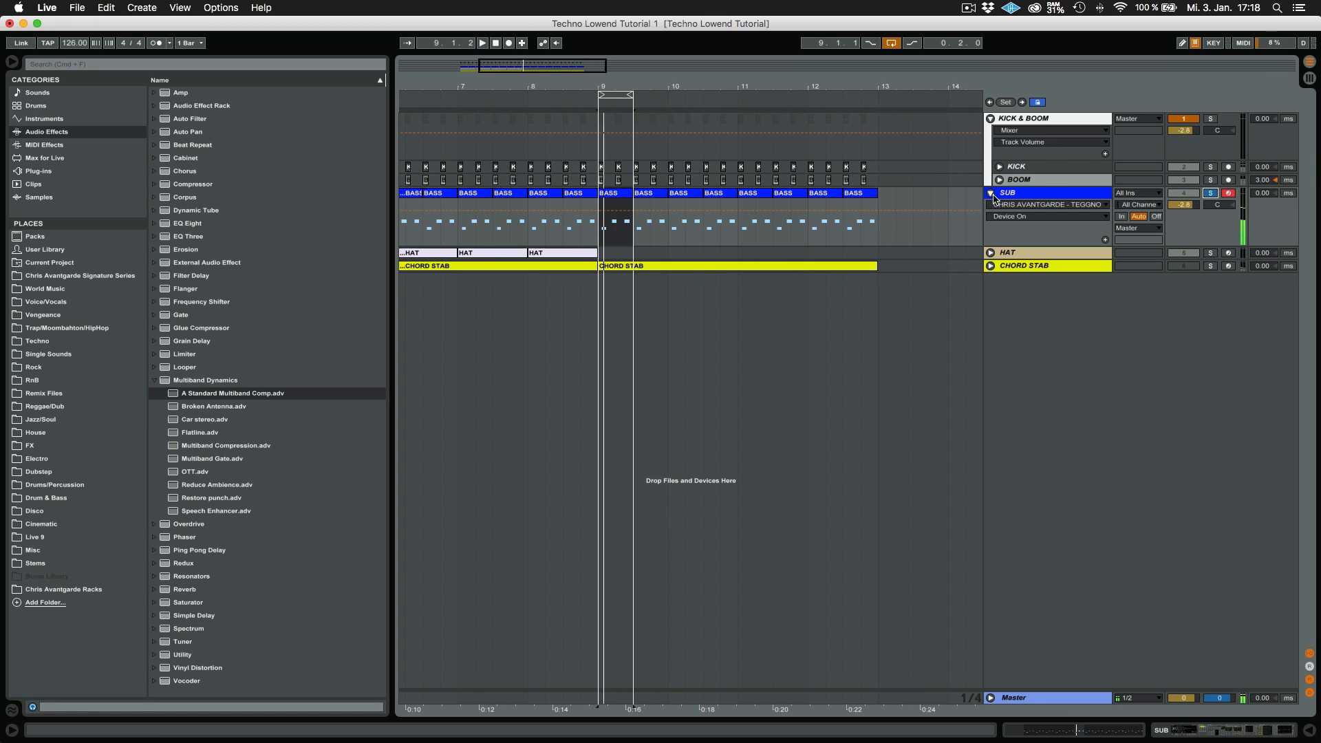
Step: Compare the SUB track's KICK sampler and effect rack with the rack on BOOM, folding the SUB track along the way
double_click(1018, 193)
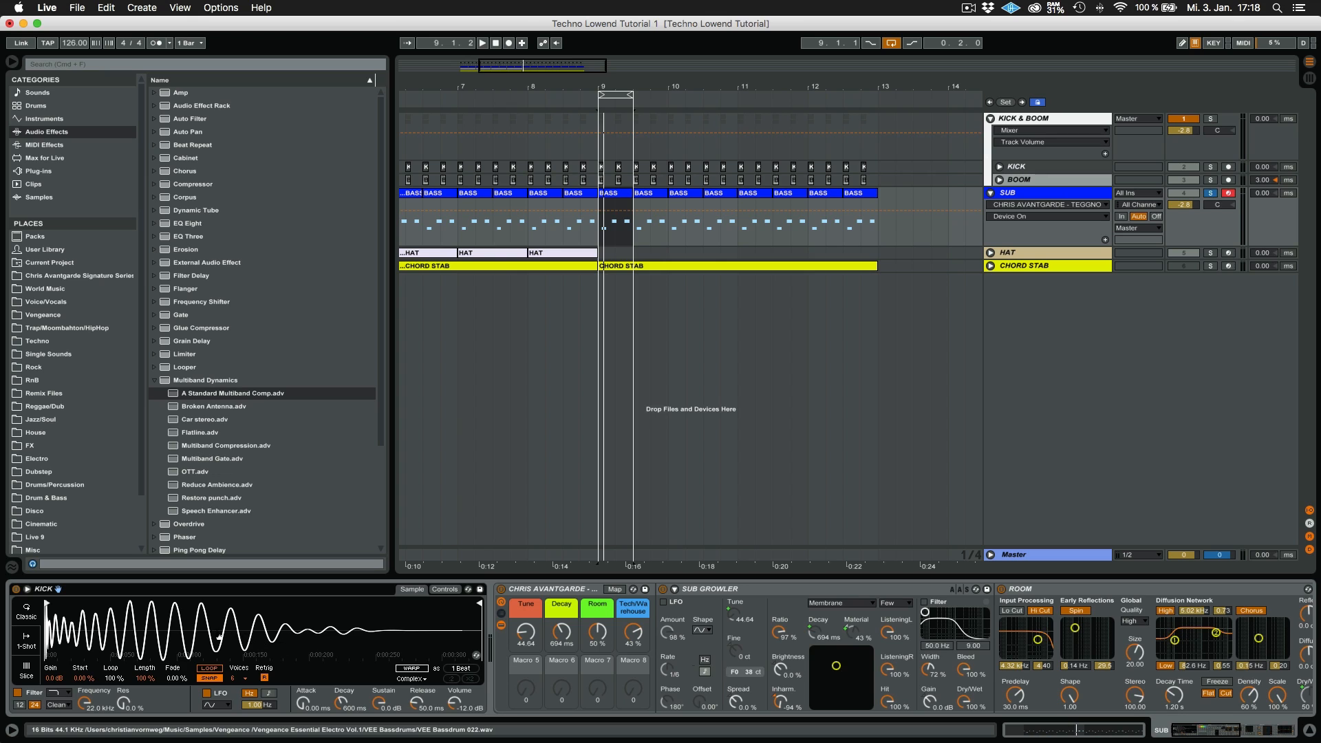
scroll(218, 637, right, 2)
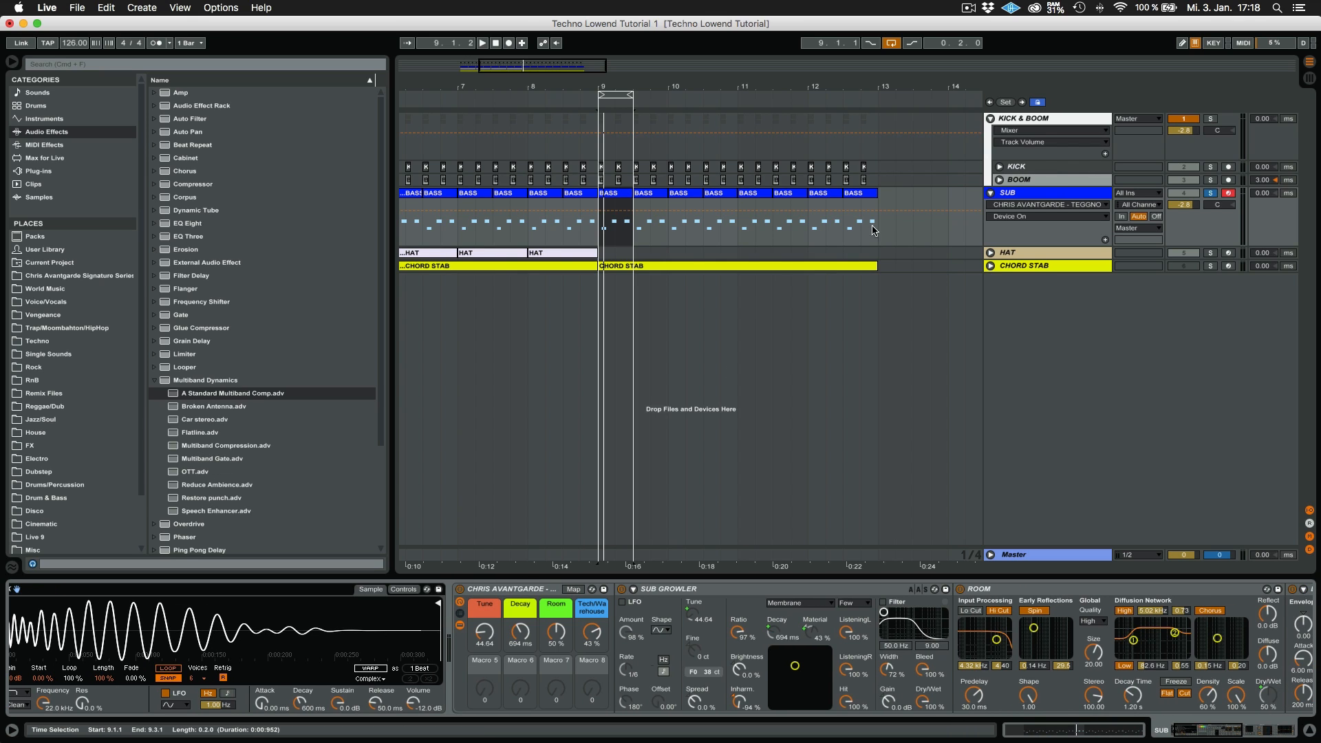
click(1029, 180)
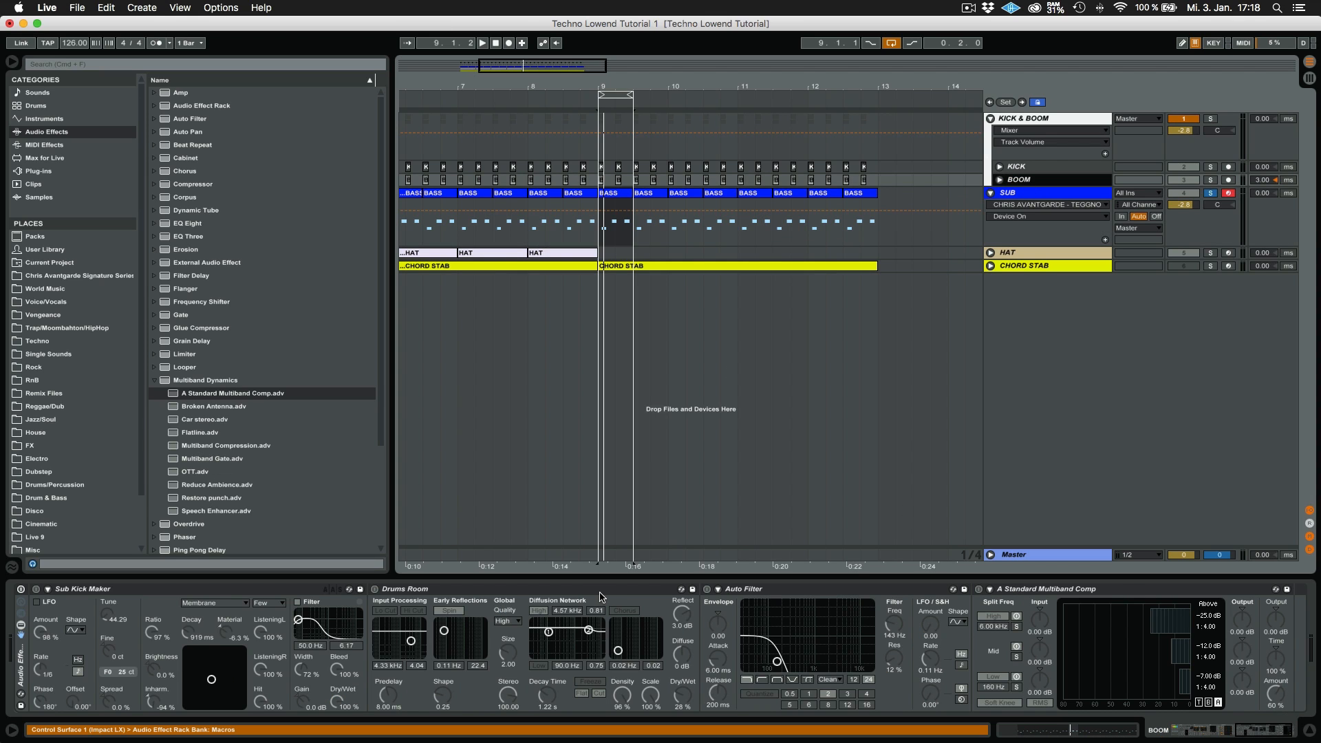
scroll(288, 621, left, 15)
scroll(287, 620, left, 15)
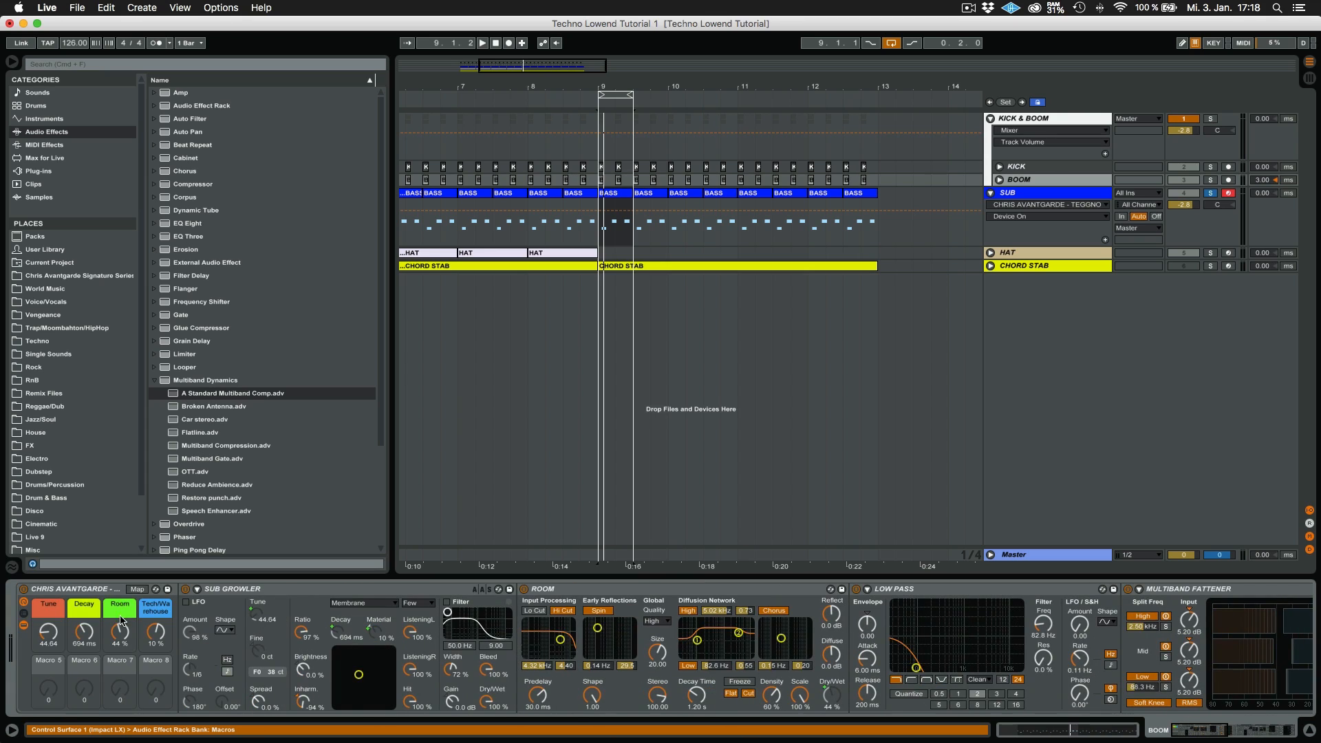
click(992, 194)
click(1023, 195)
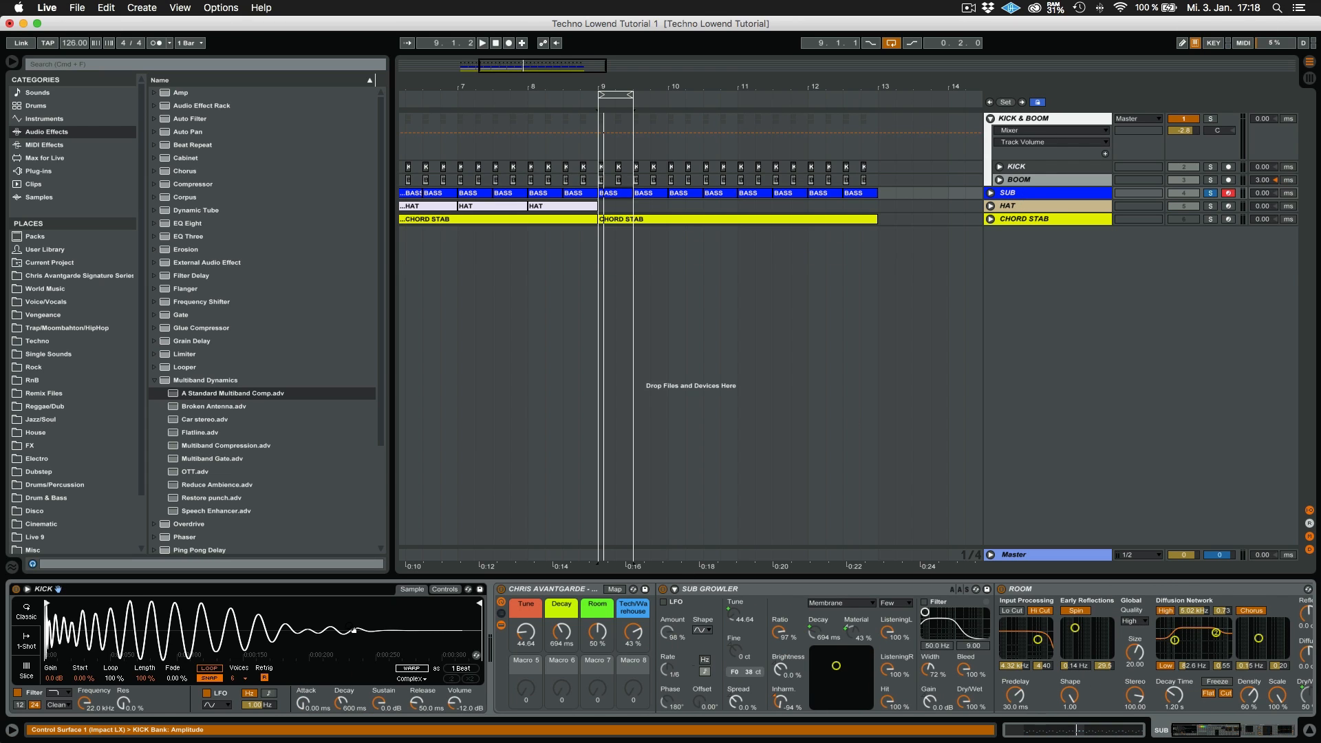
scroll(353, 630, right, 4)
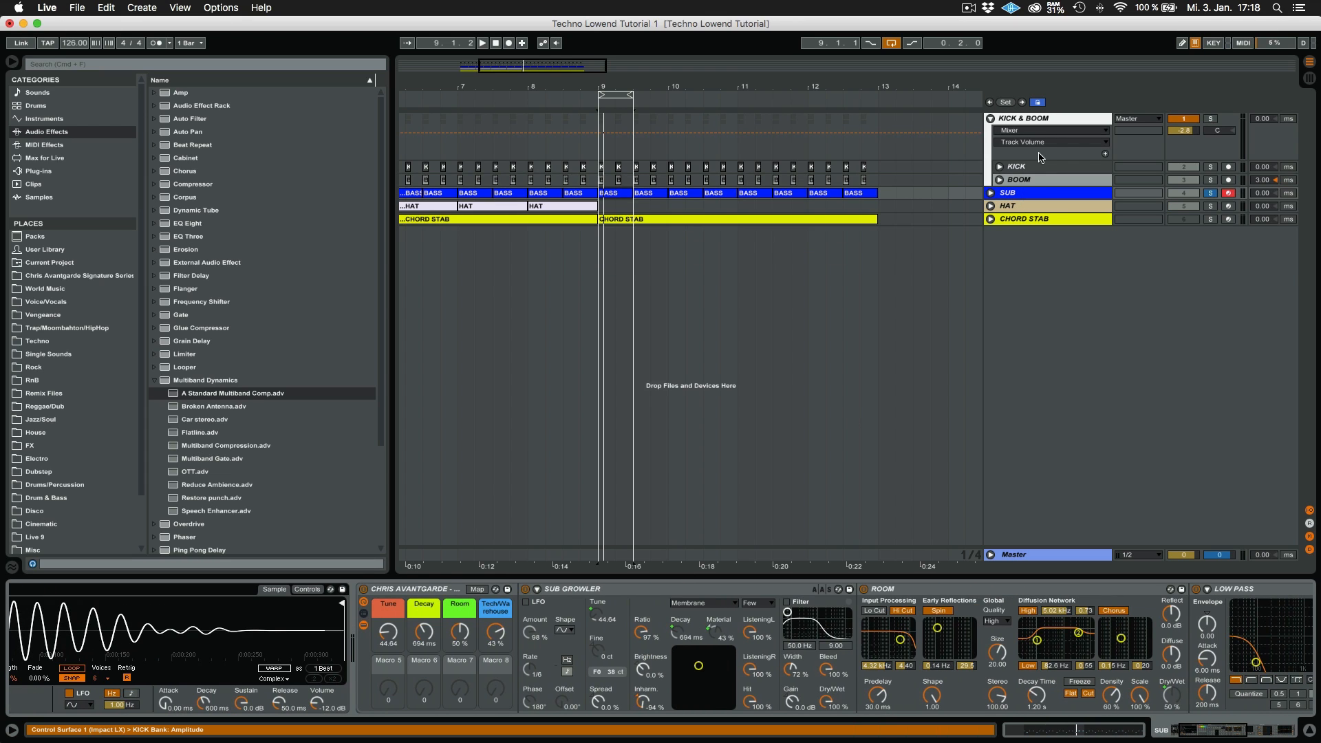
Step: Switch the solo from SUB to KICK & BOOM, clear it, mute HAT and play the loop
click(1209, 119)
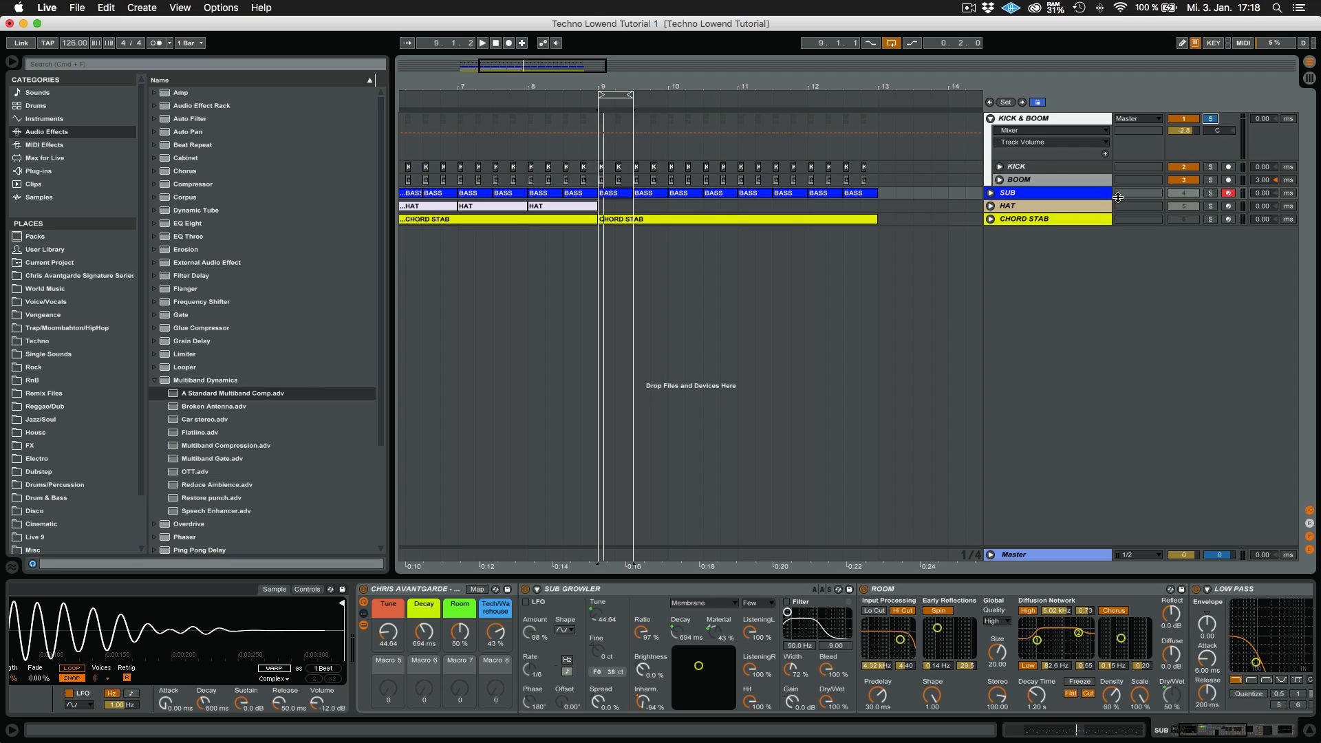
click(1210, 119)
click(1193, 207)
key(space)
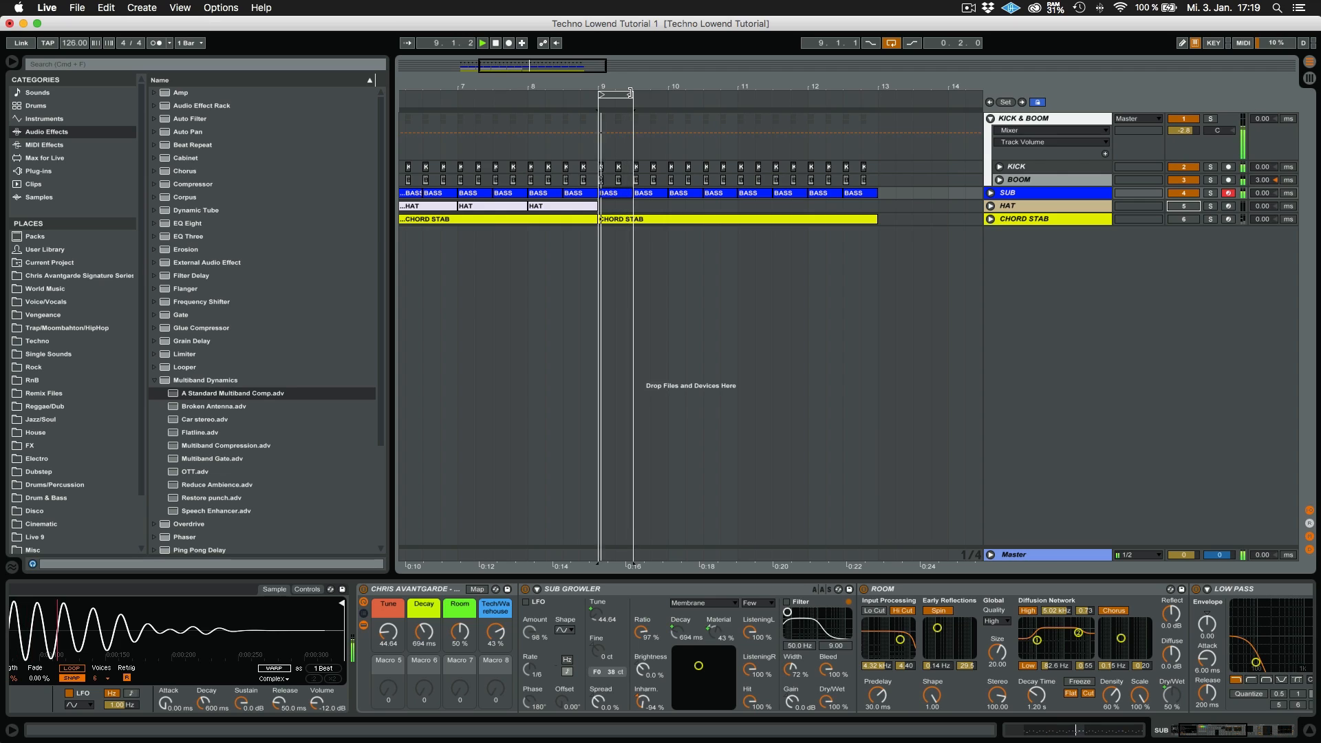
Step: Extend the loop to cover bars 5 to 13 and stop playback
drag(630, 93, 877, 94)
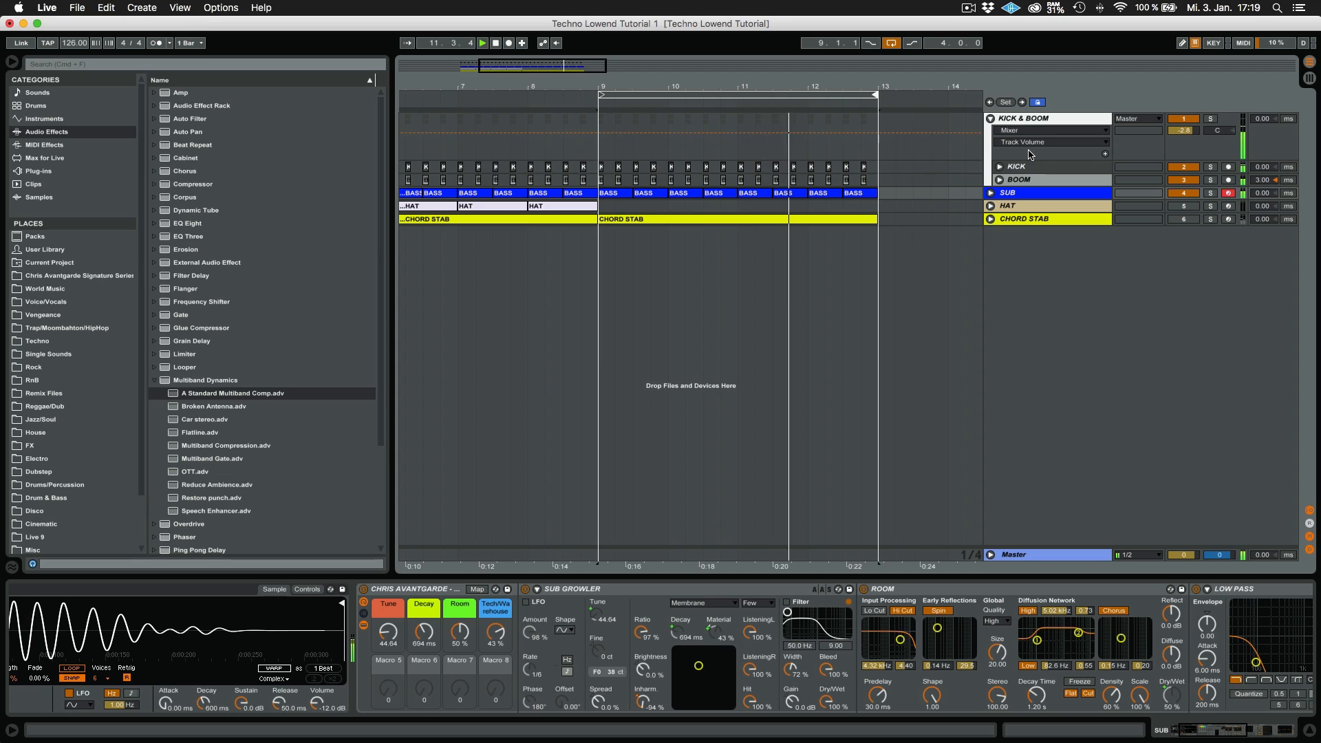
key(space)
key(minus)
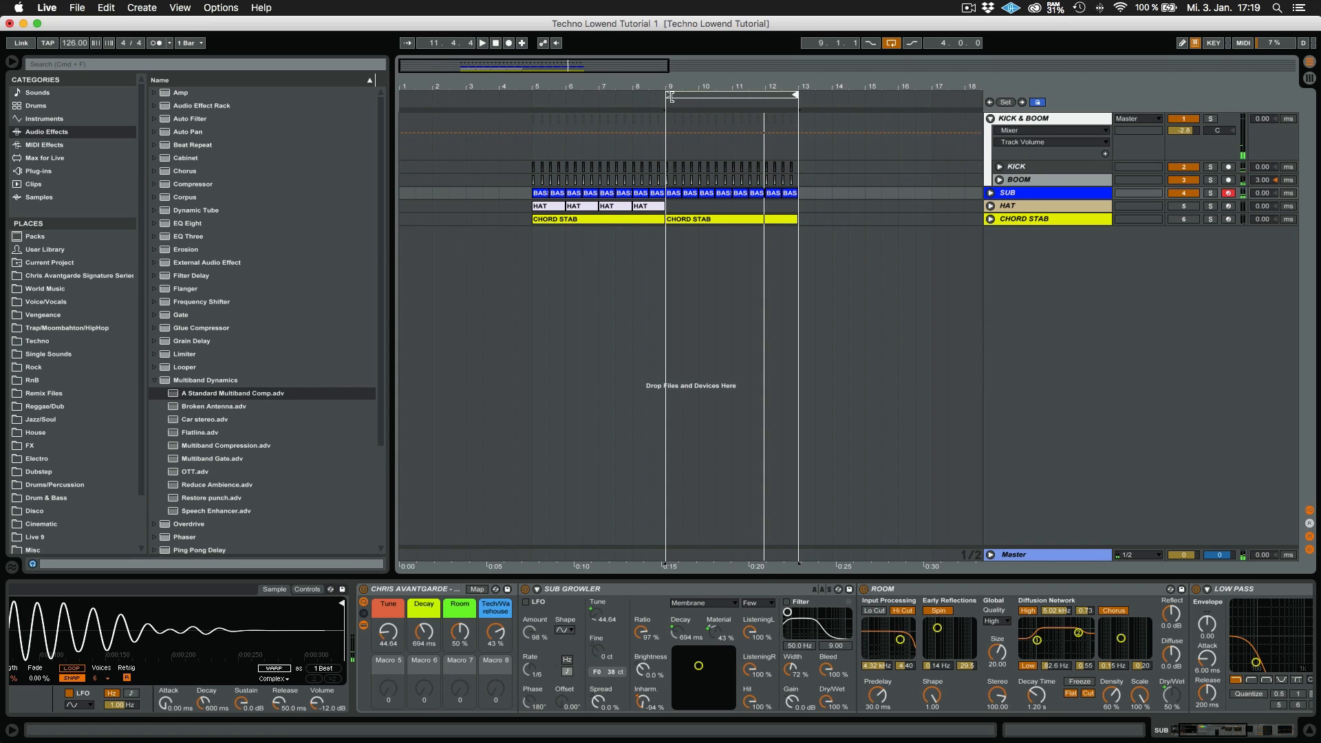
drag(670, 97, 534, 95)
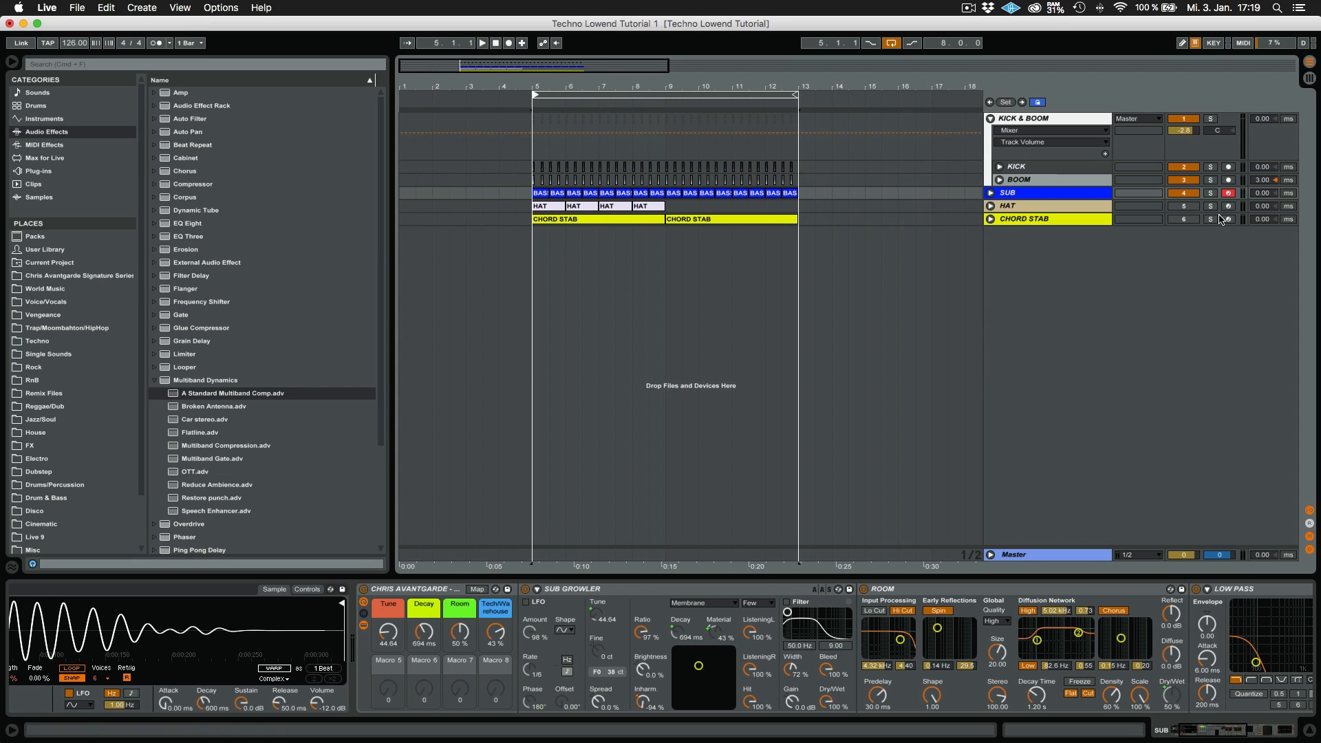
Step: Play the full loop with HAT and CHORD STAB active, then turn off looping
key(space)
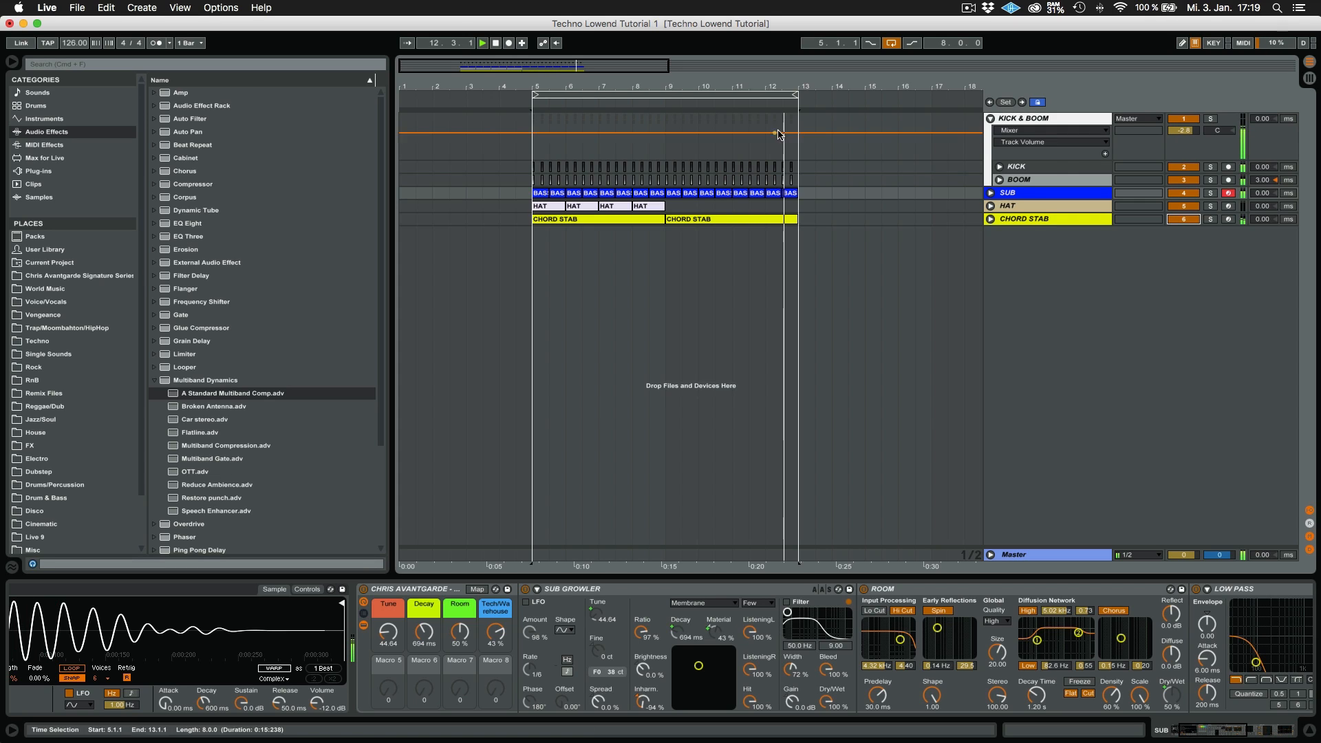
click(891, 43)
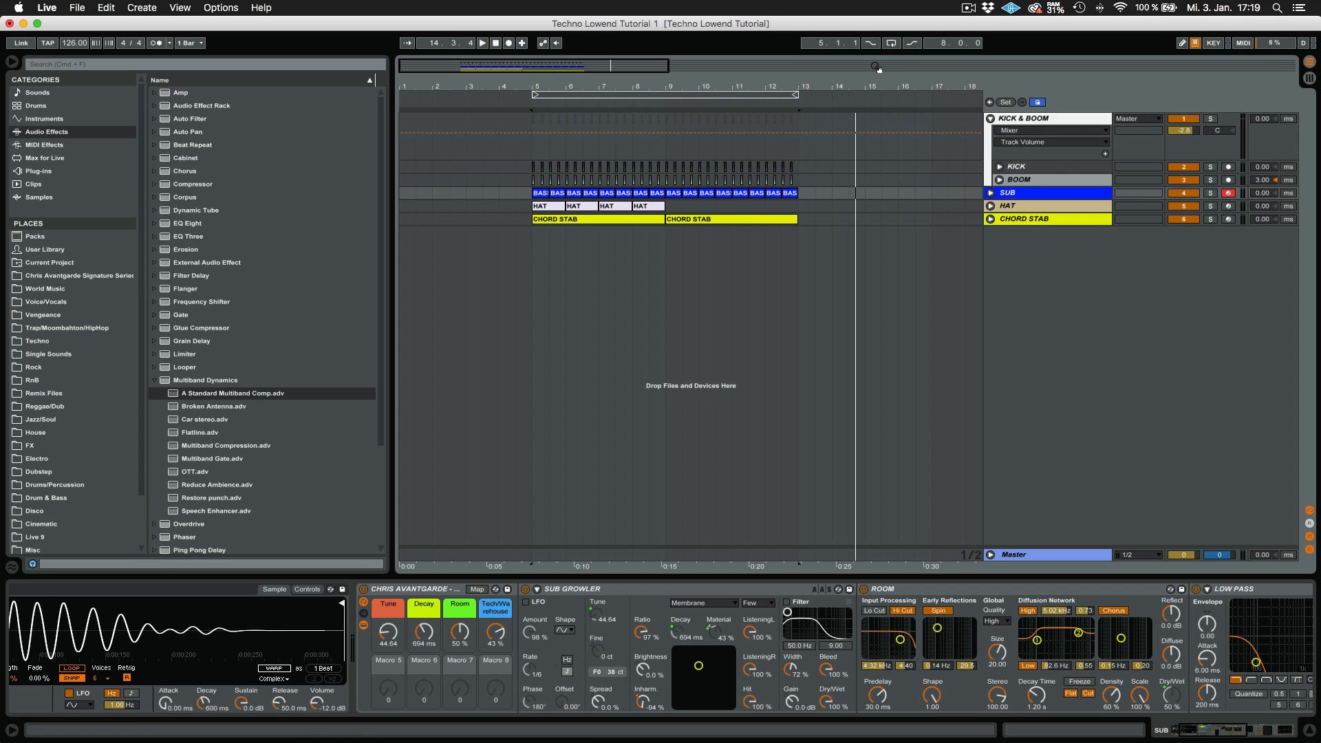